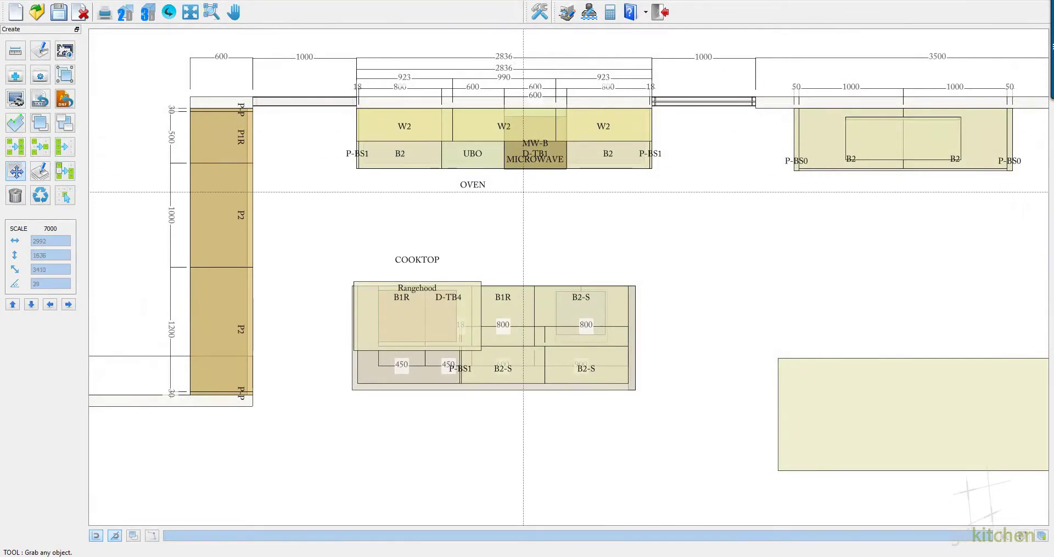
Launch the costing module, import the Snowy Home job and review its edge details table
left_click(37, 100)
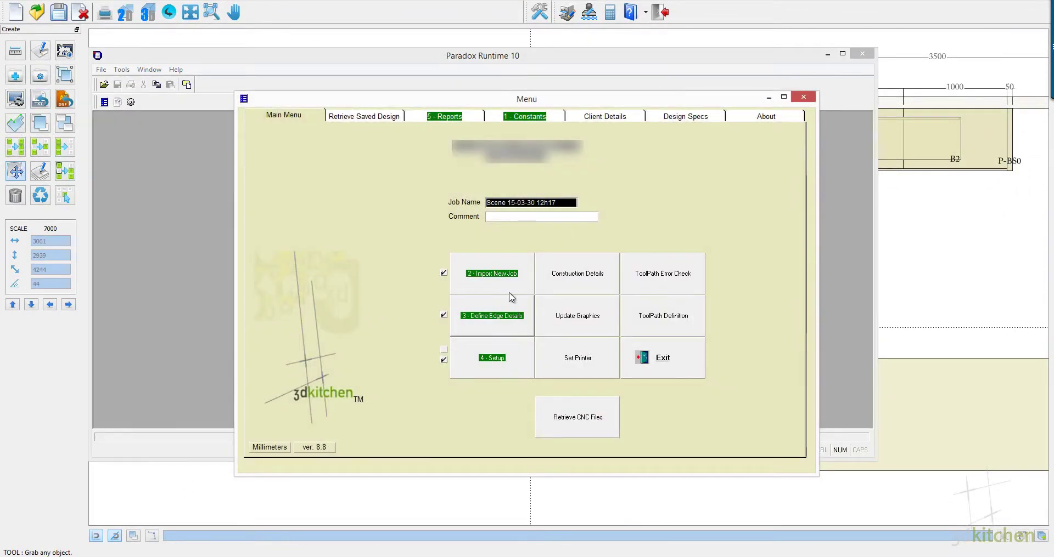
left_click(505, 276)
left_click(501, 328)
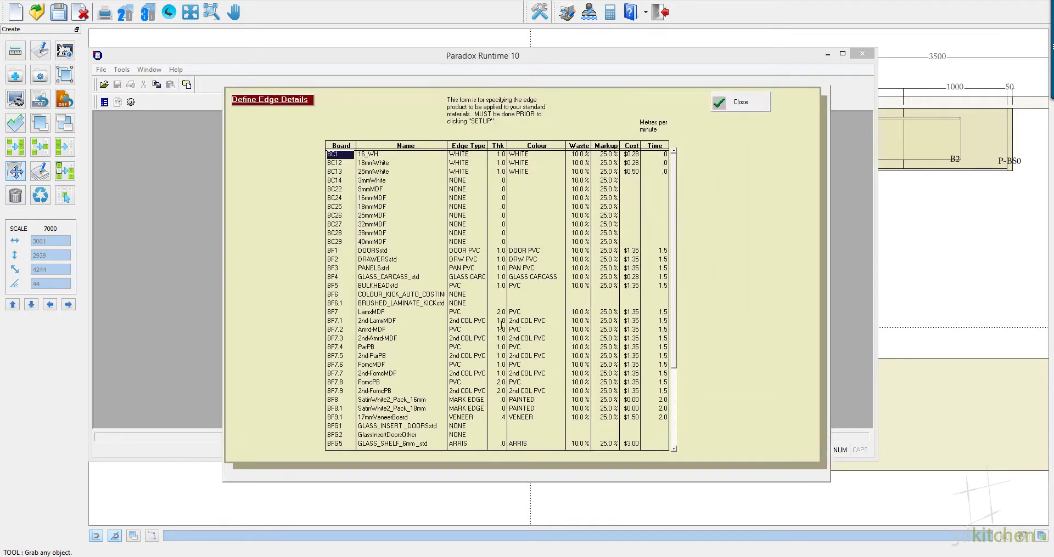
left_click(741, 102)
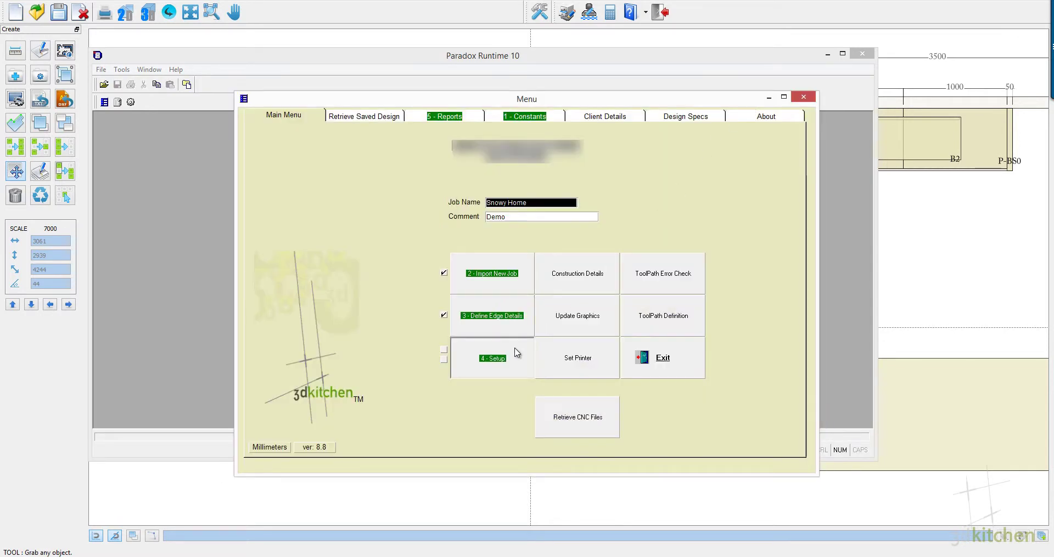
Run the job Setup calculations without adding parts, acknowledging the Finished notice
left_click(515, 353)
left_click(566, 286)
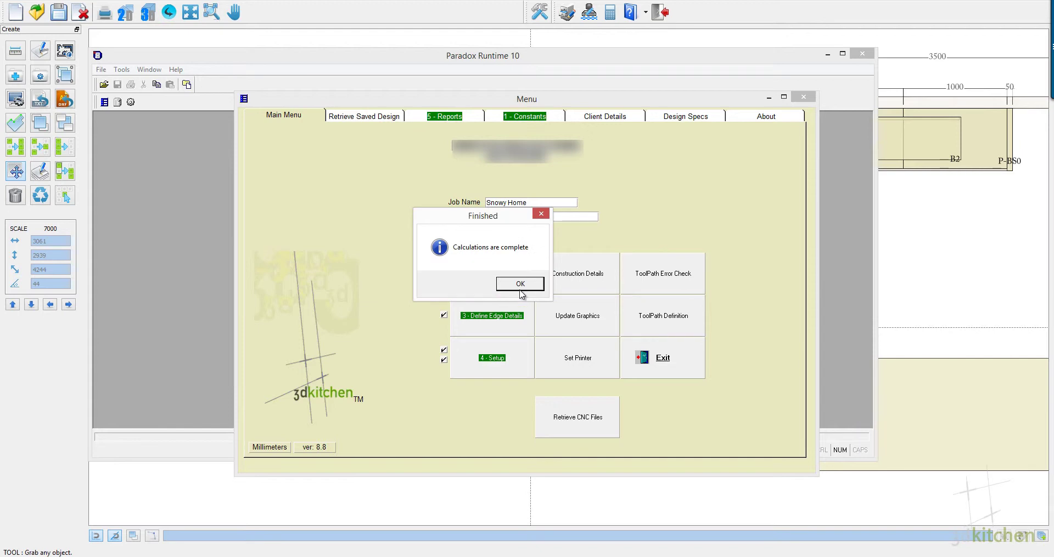
left_click(520, 284)
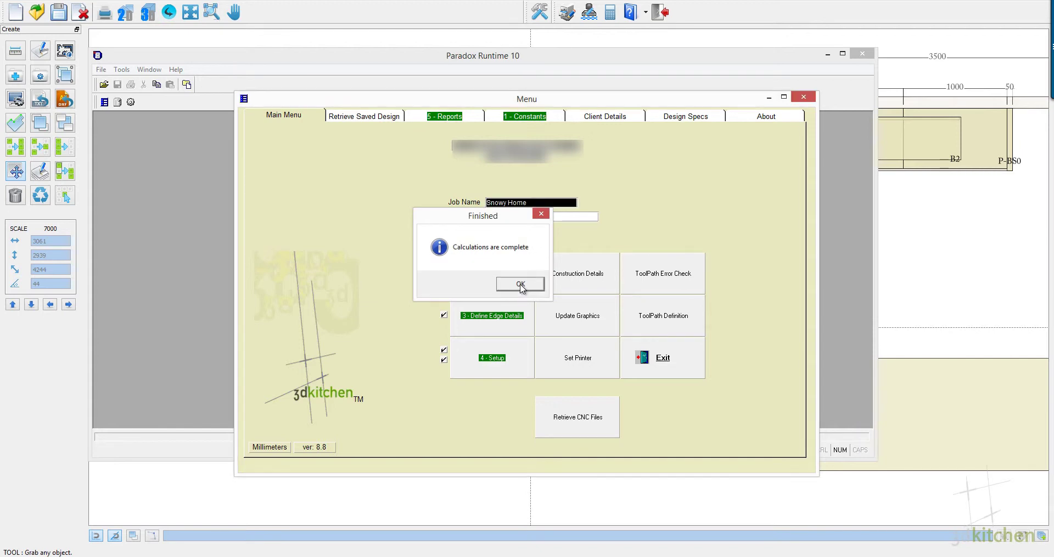
On the Reports tab, clear BC25 as target and combine the ticked boards into DOORSstd
left_click(445, 116)
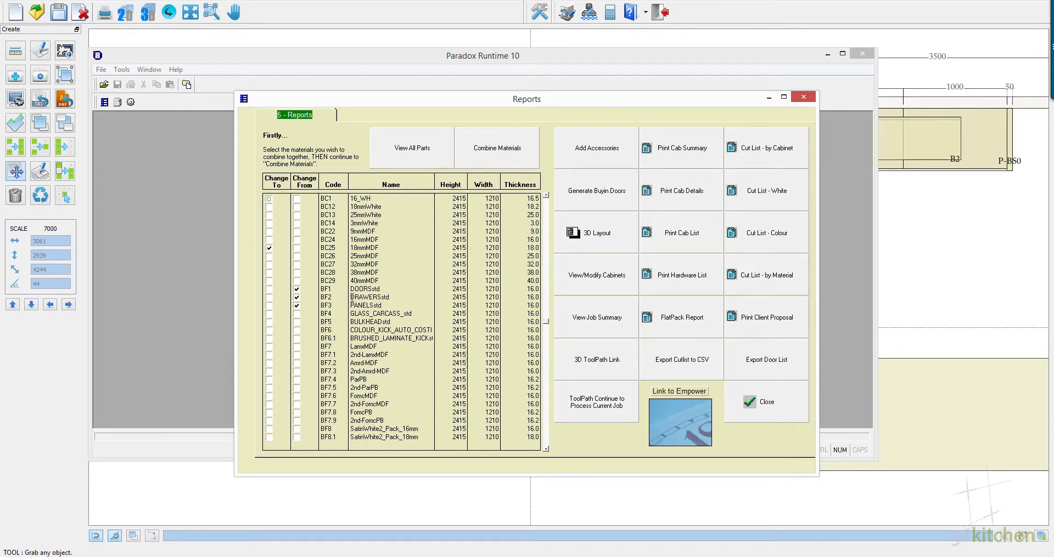
left_click(269, 248)
left_click(490, 170)
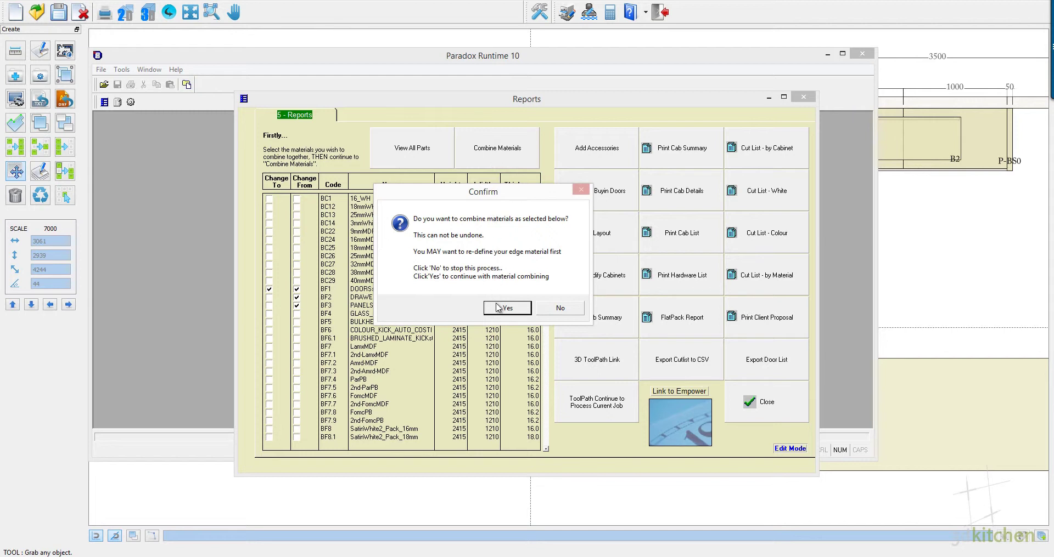
left_click(499, 309)
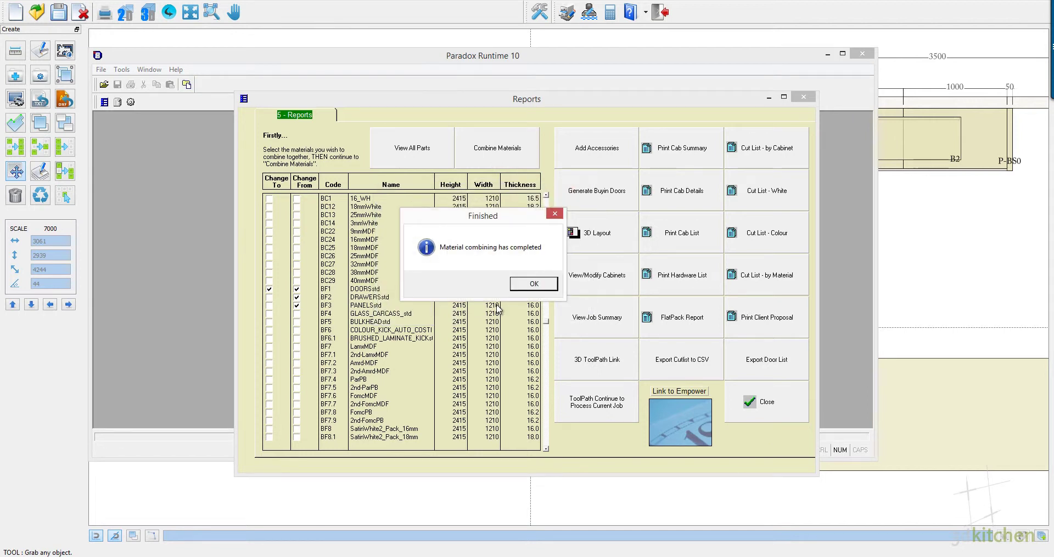
left_click(537, 287)
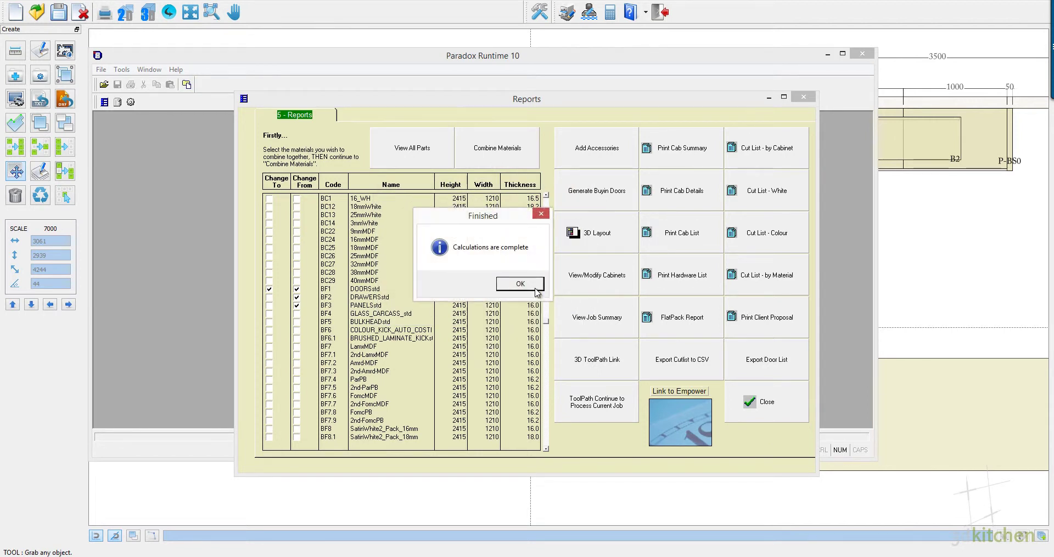
left_click(536, 291)
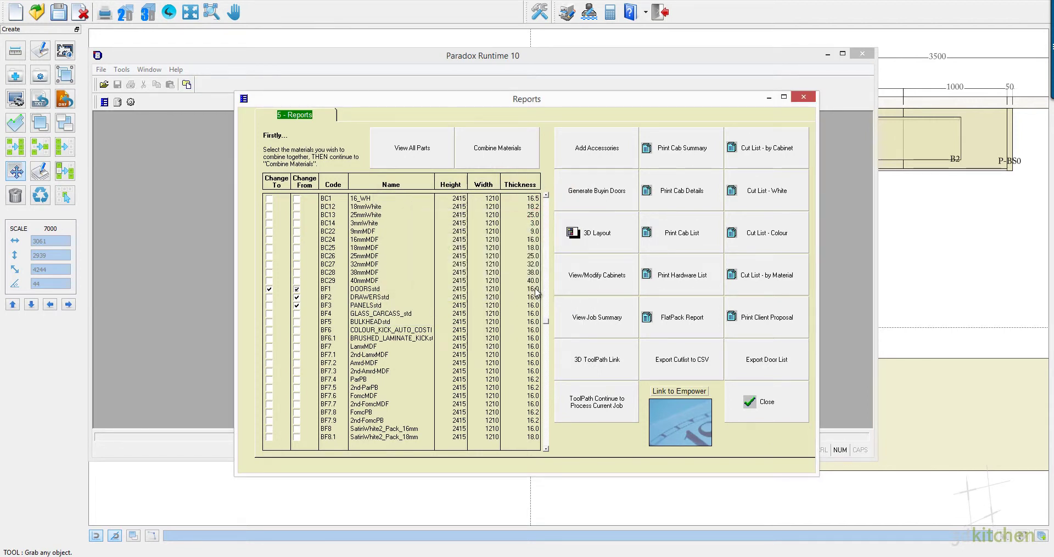
left_click(586, 317)
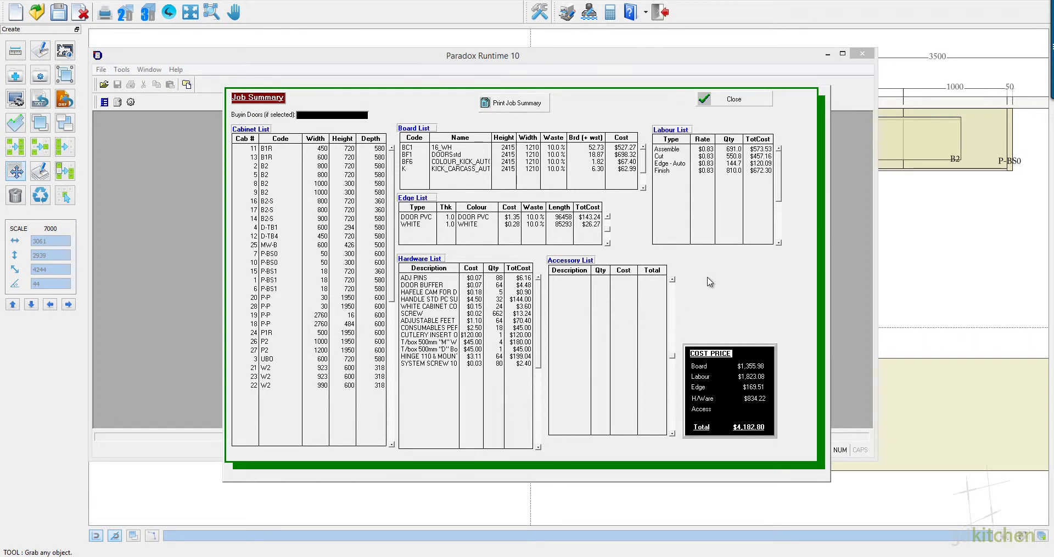
left_click(749, 104)
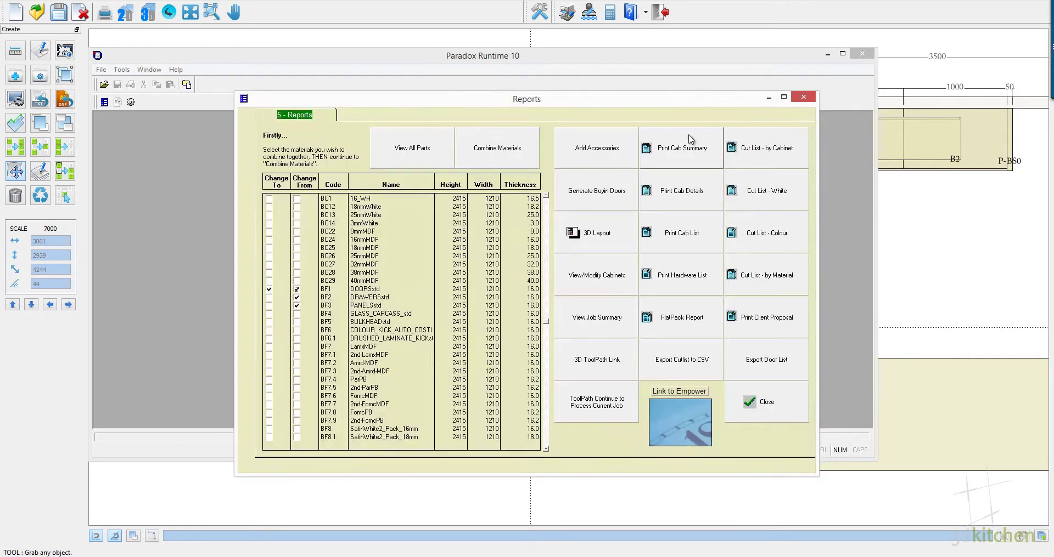
left_click(675, 165)
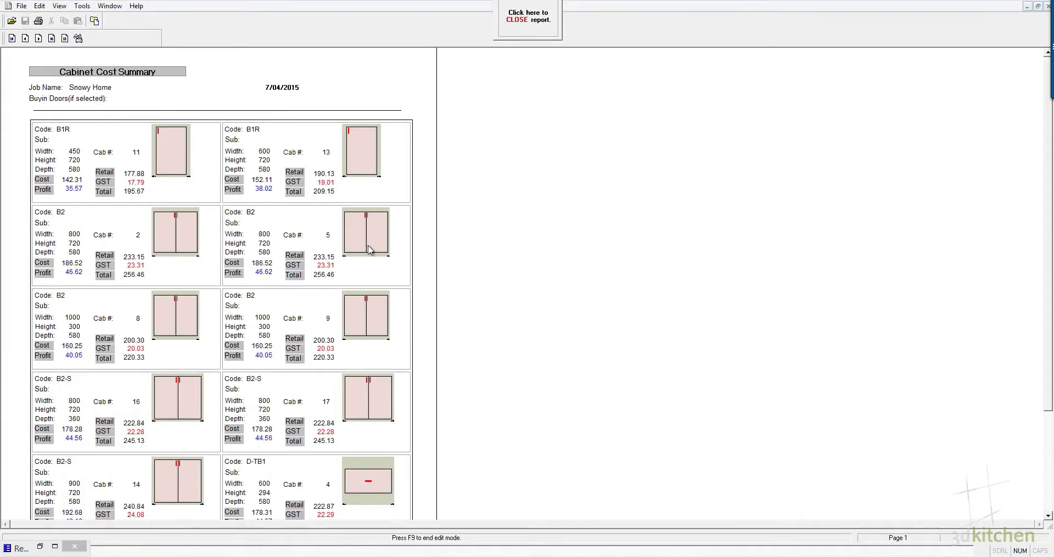
scroll(369, 246, "down", 3)
scroll(370, 247, "up", 4)
left_click(39, 39)
scroll(103, 115, "down", 5)
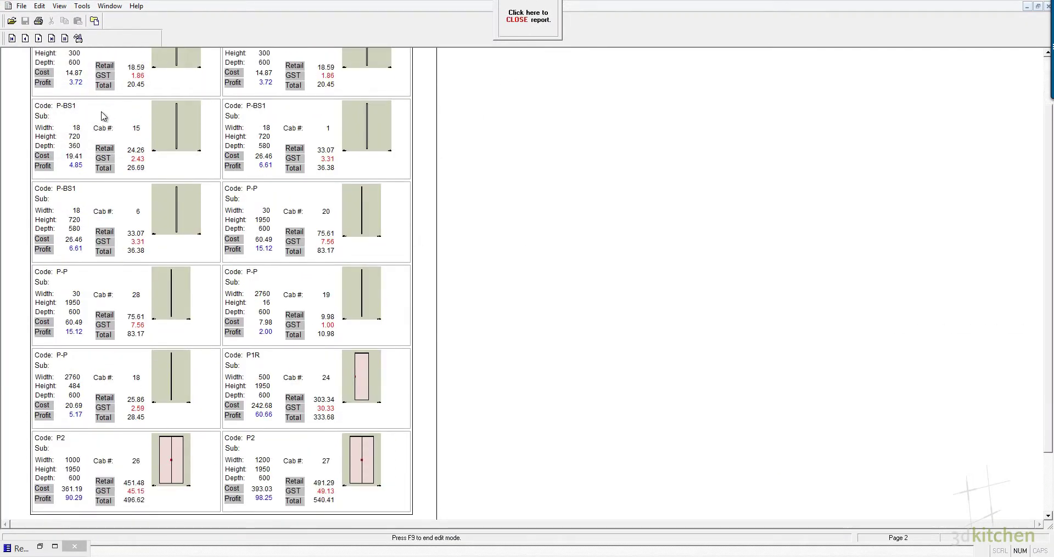
scroll(103, 115, "up", 2)
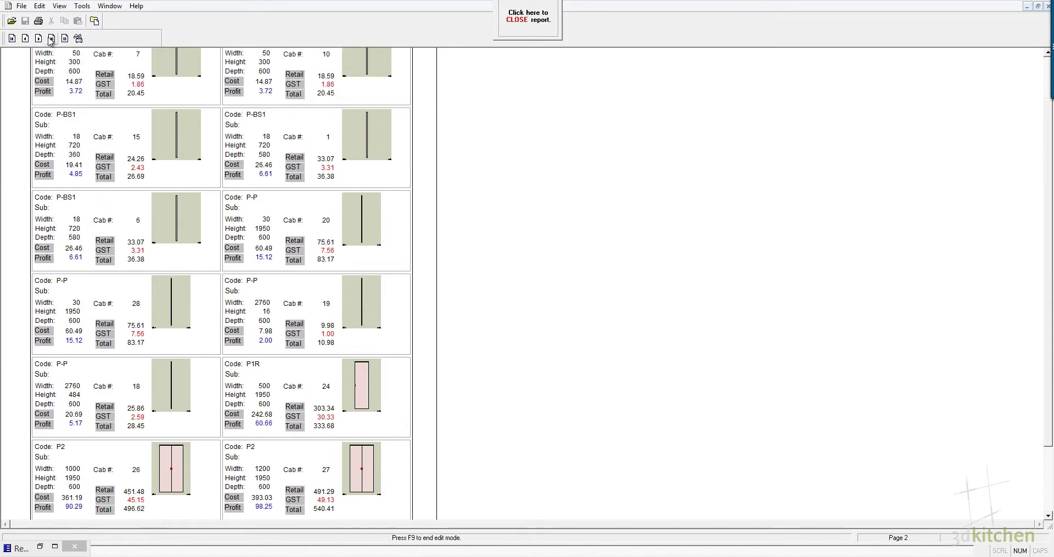
left_click(44, 38)
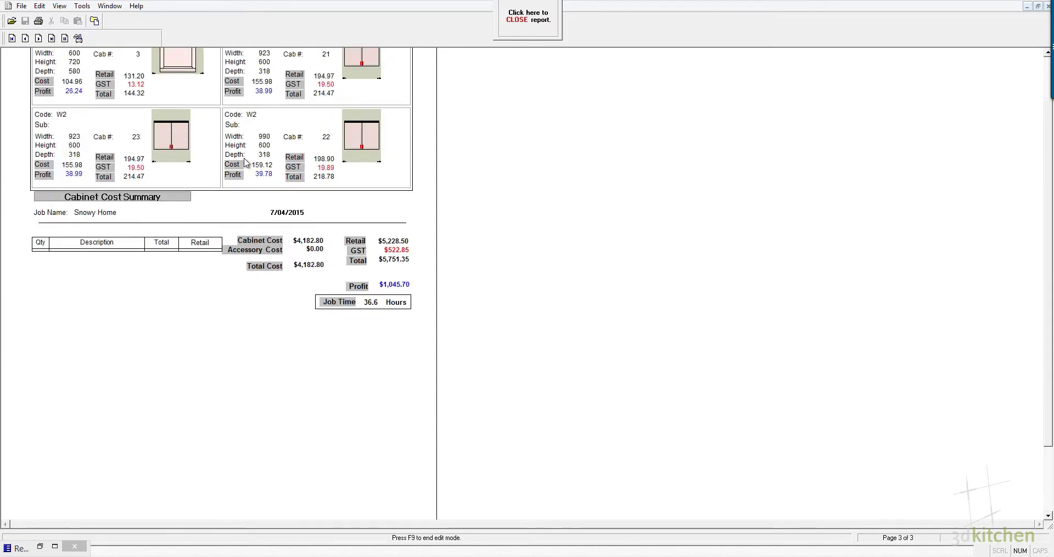
scroll(480, 160, "up", 2)
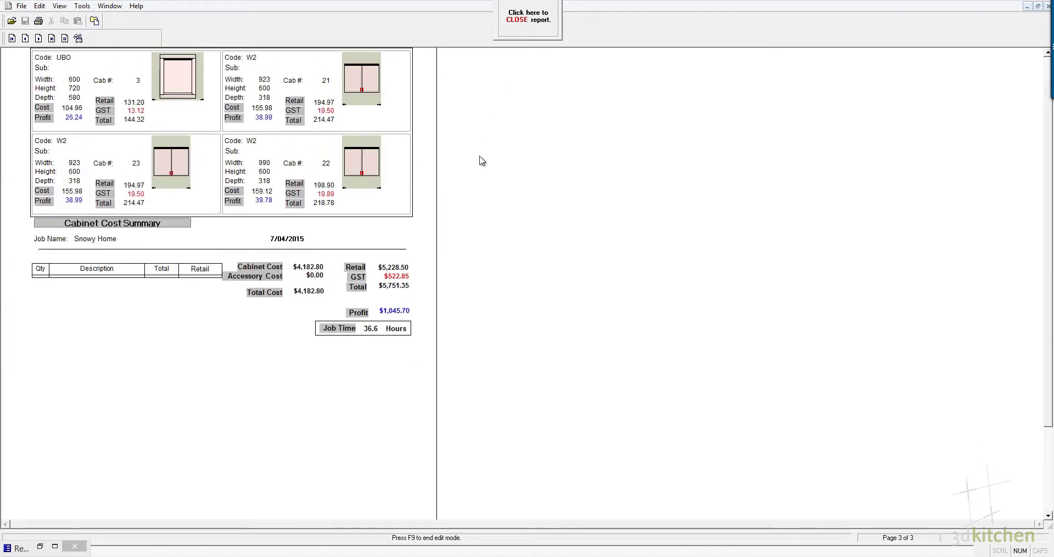
left_click(529, 19)
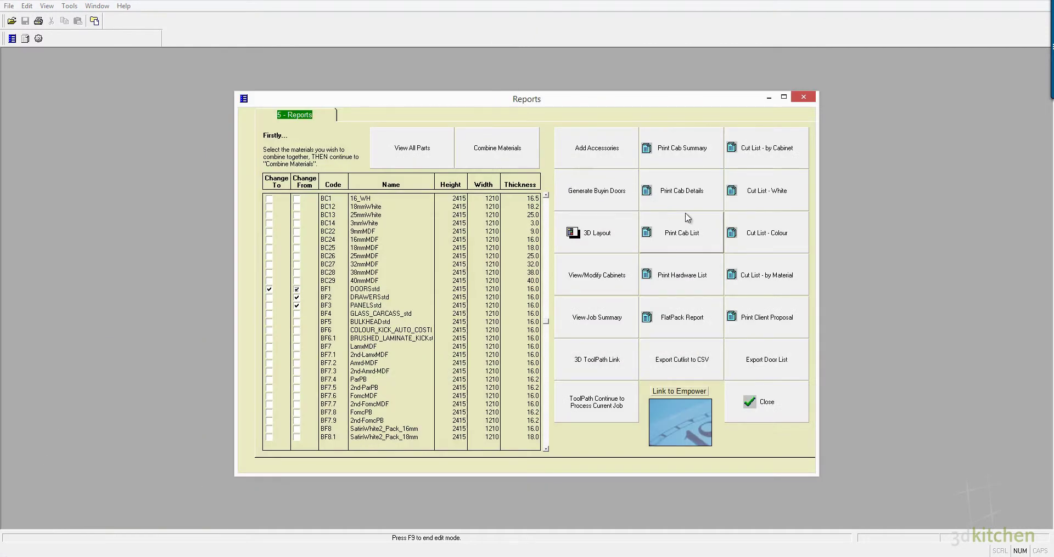
left_click(777, 159)
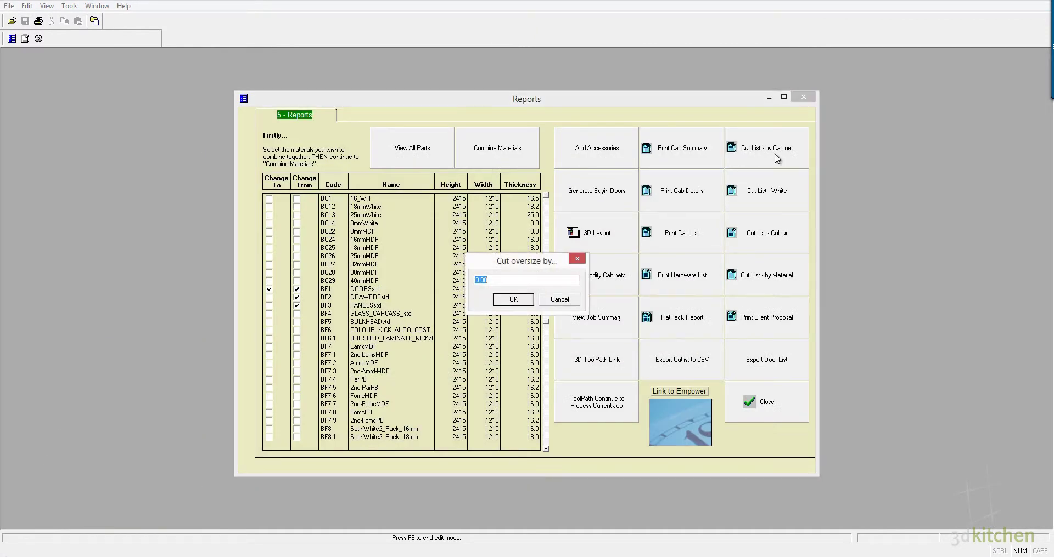
left_click(516, 300)
left_click(561, 303)
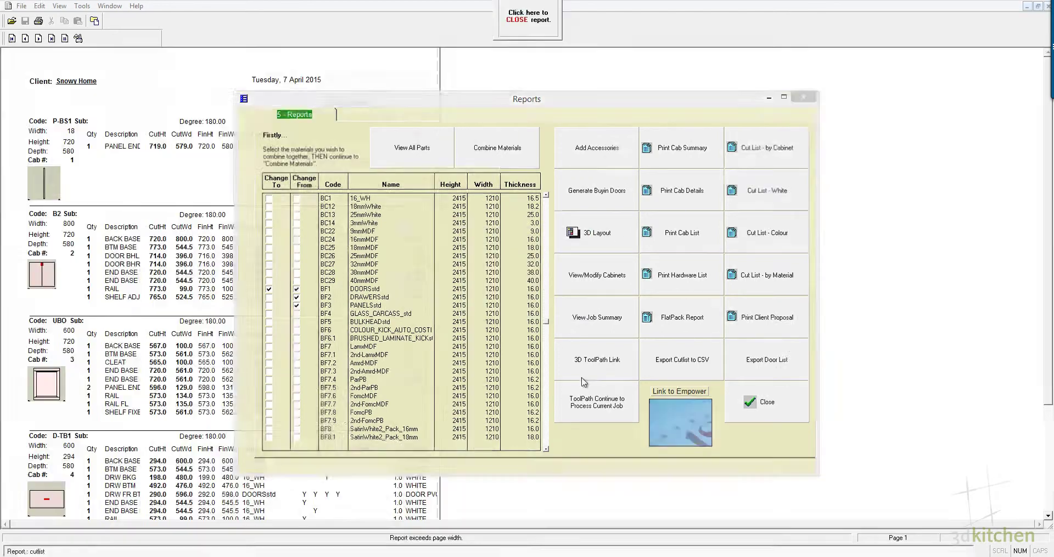
scroll(315, 262, "down", 2)
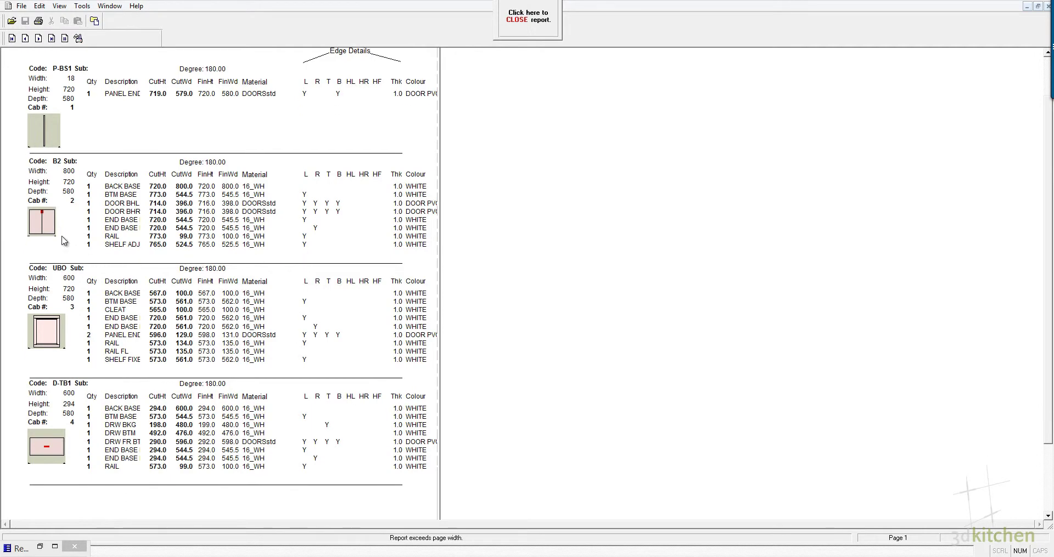
left_click(38, 38)
left_click(39, 39)
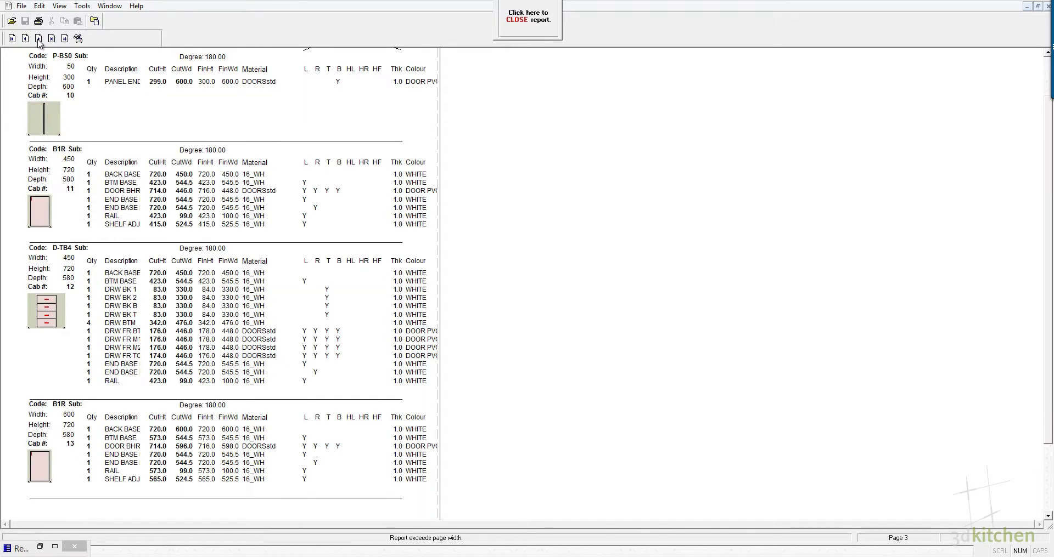
left_click(38, 39)
left_click(38, 39)
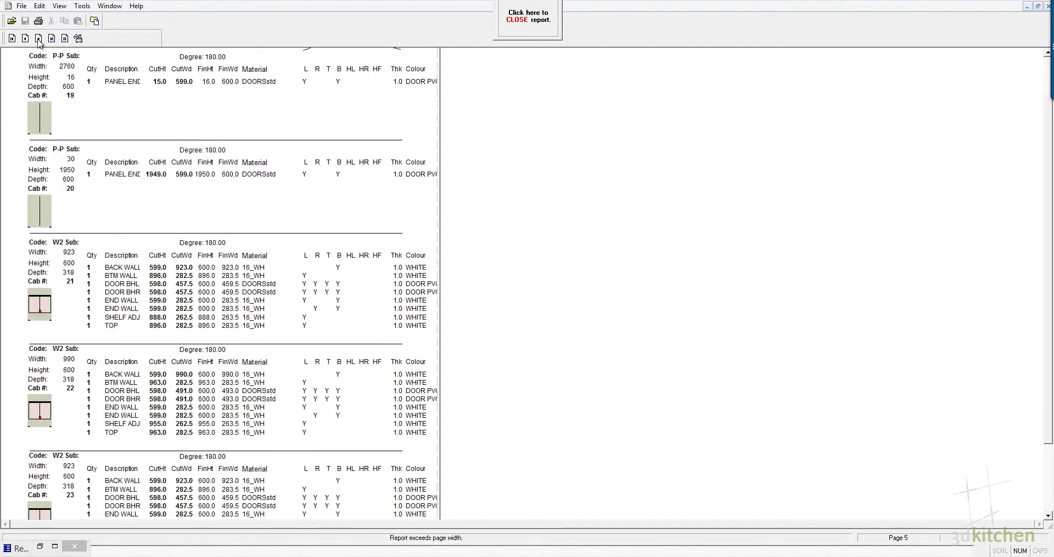
left_click(39, 39)
left_click(38, 39)
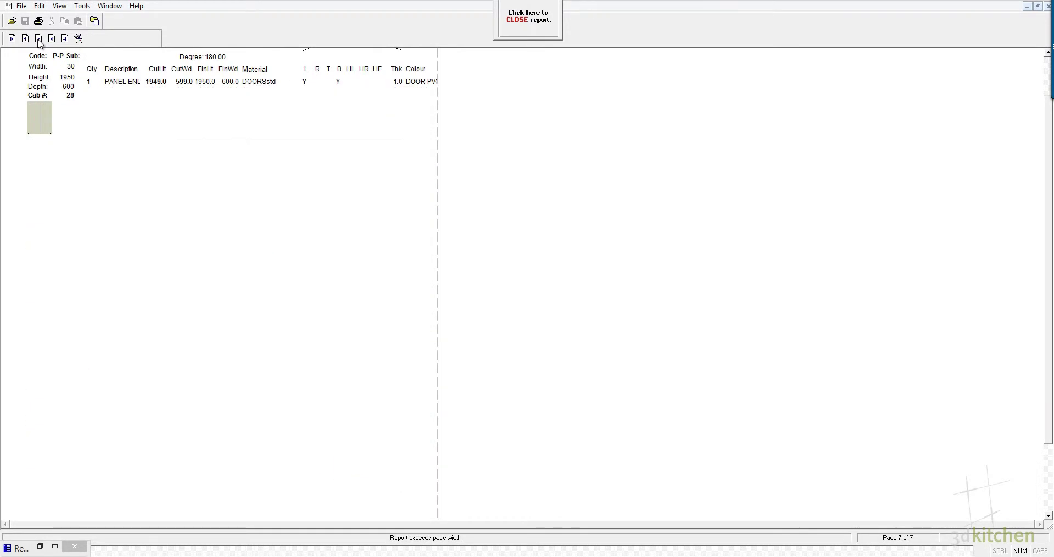
left_click(527, 22)
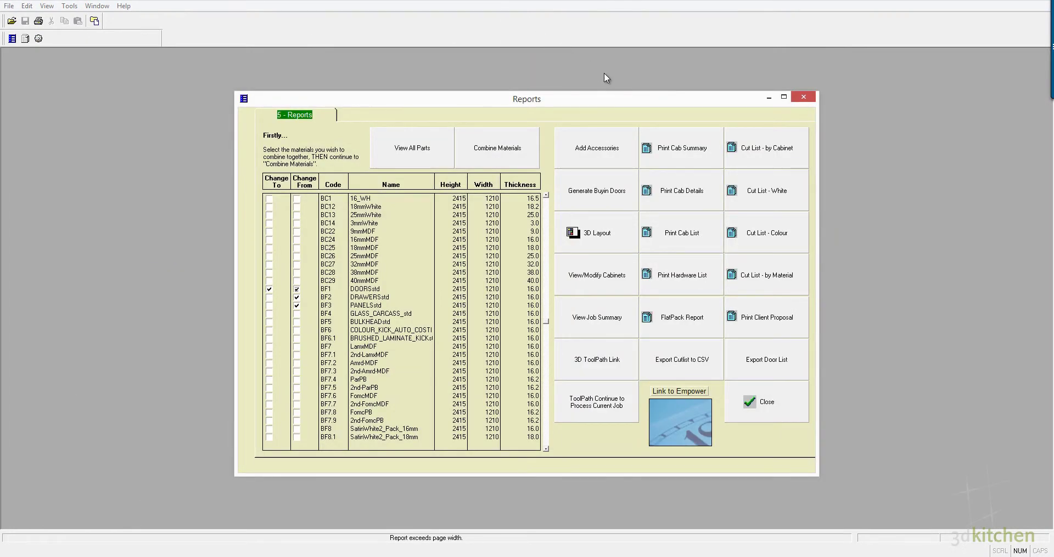
left_click(696, 202)
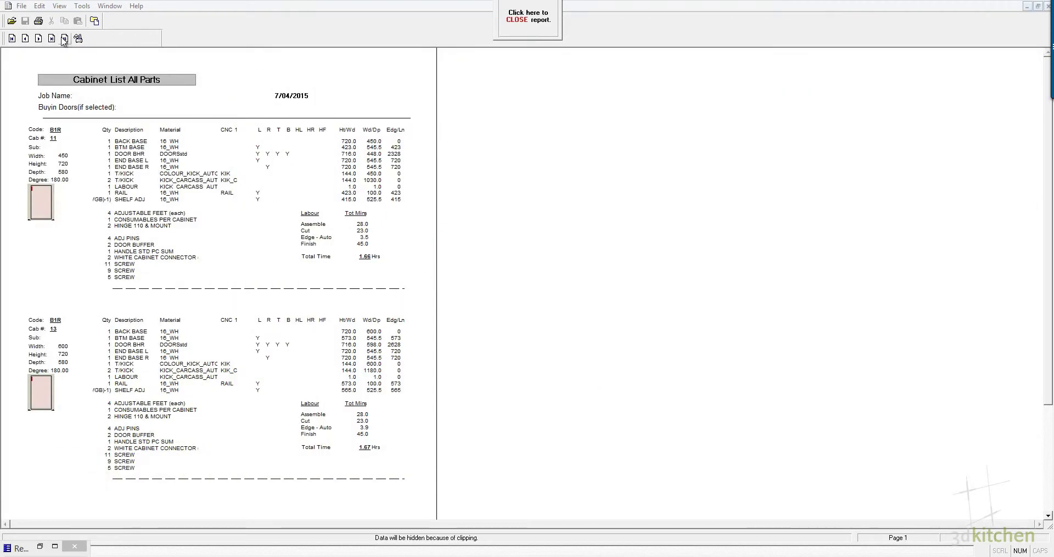
left_click(52, 38)
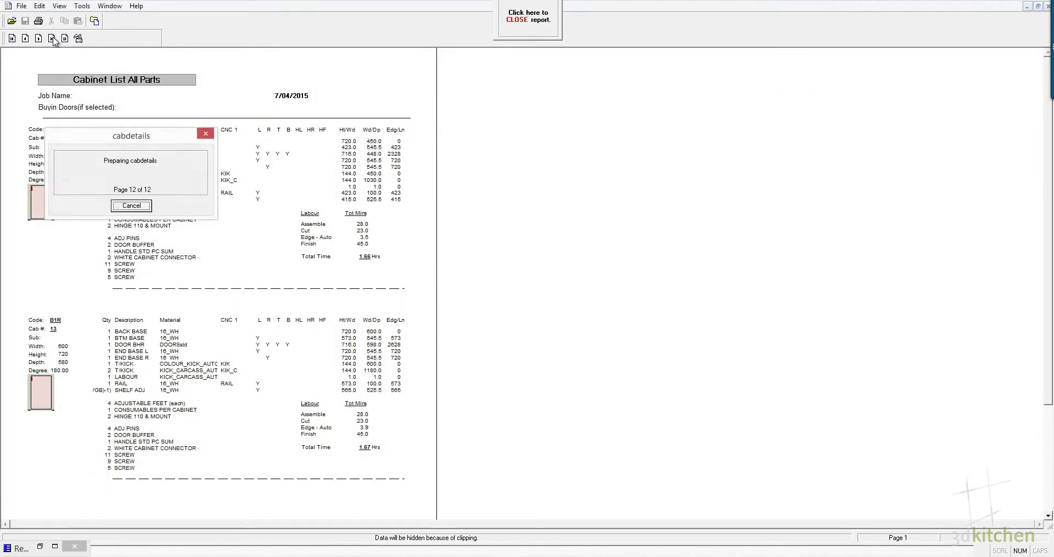
left_click(25, 38)
left_click(25, 39)
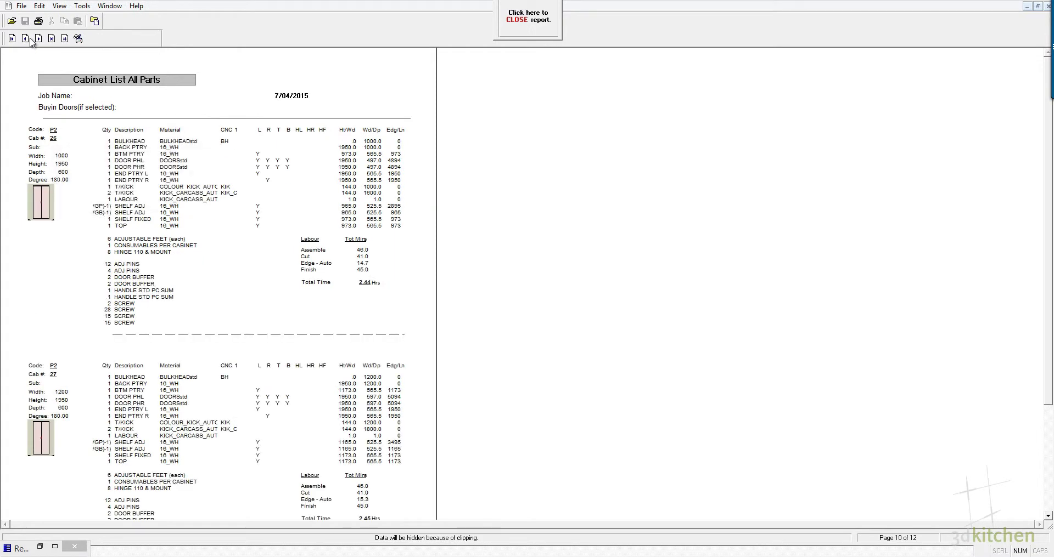
left_click(25, 38)
left_click(26, 39)
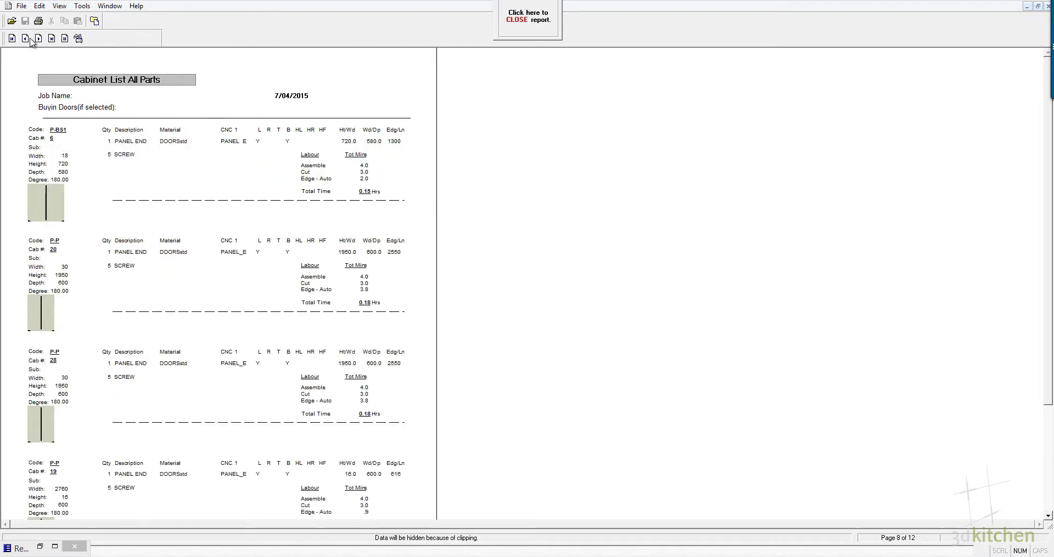
left_click(25, 38)
left_click(25, 38)
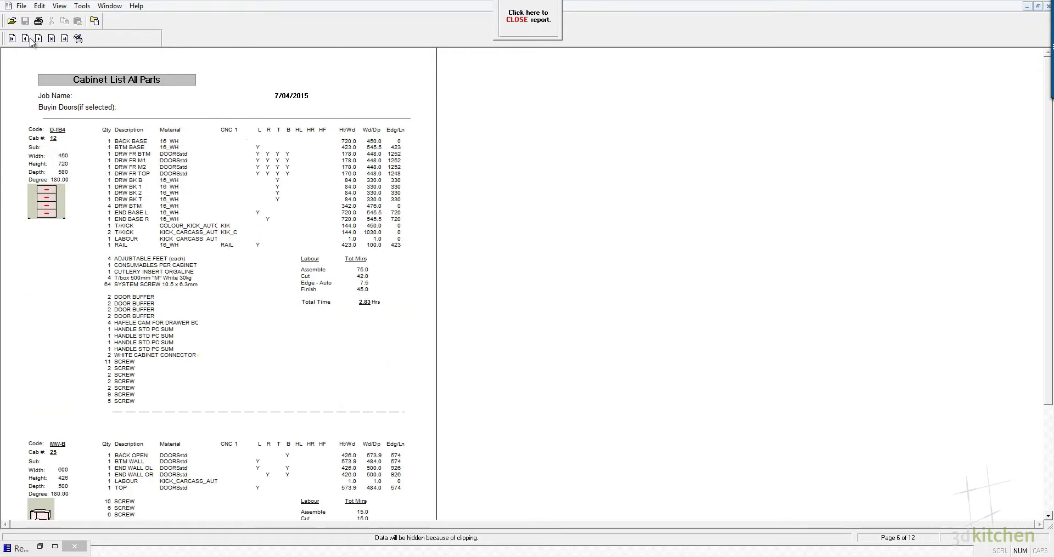
left_click(25, 38)
left_click(26, 38)
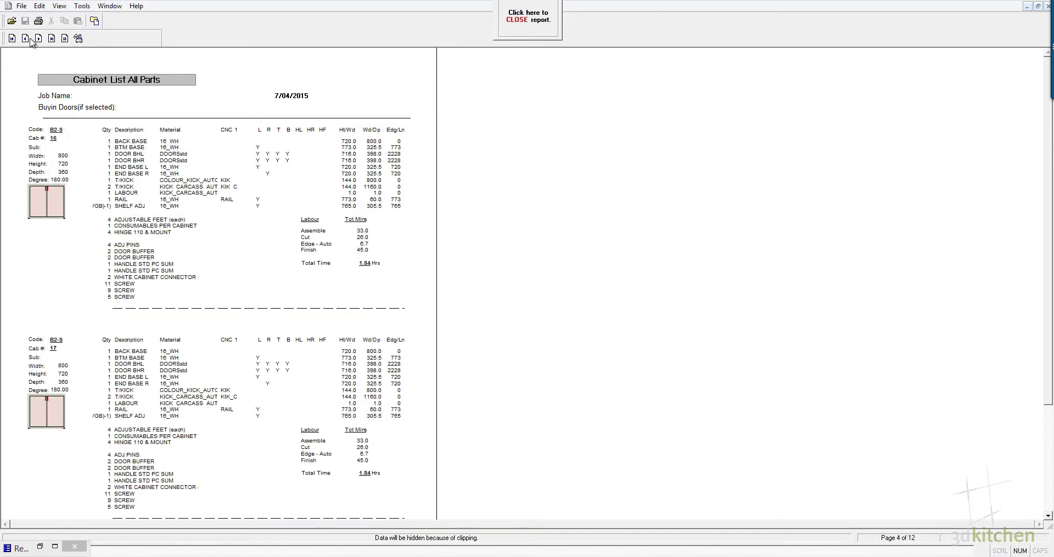
left_click(25, 38)
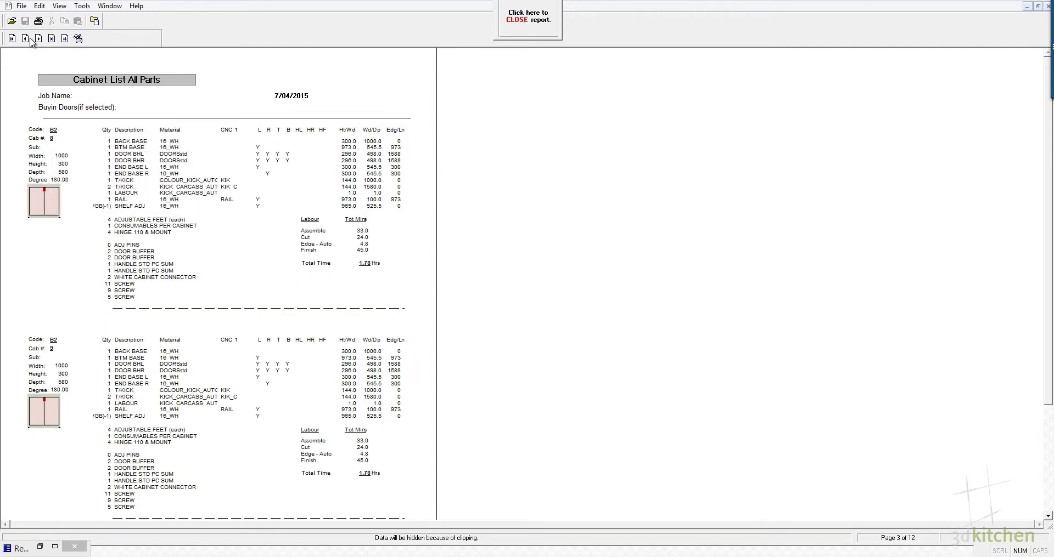
left_click(550, 23)
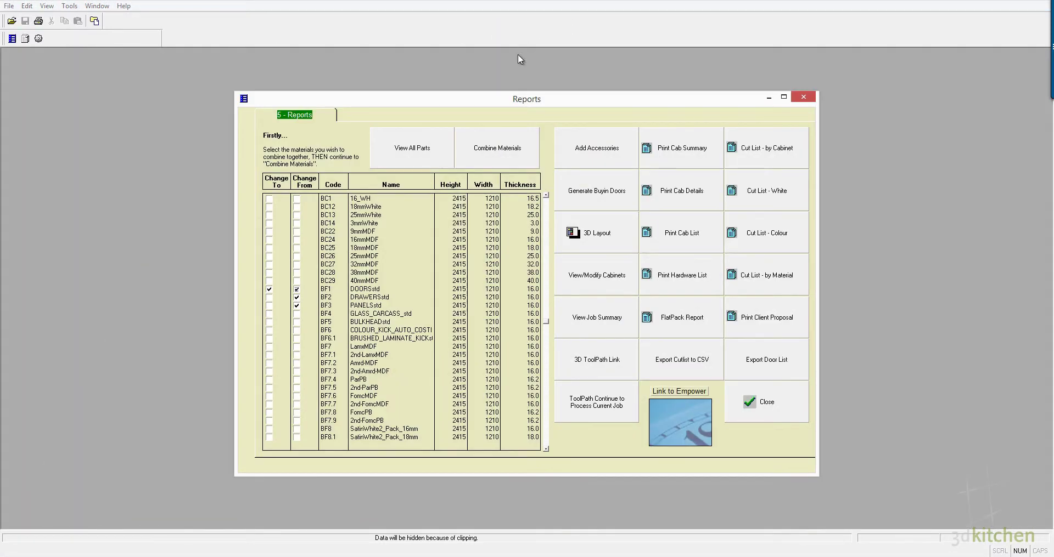
left_click(705, 244)
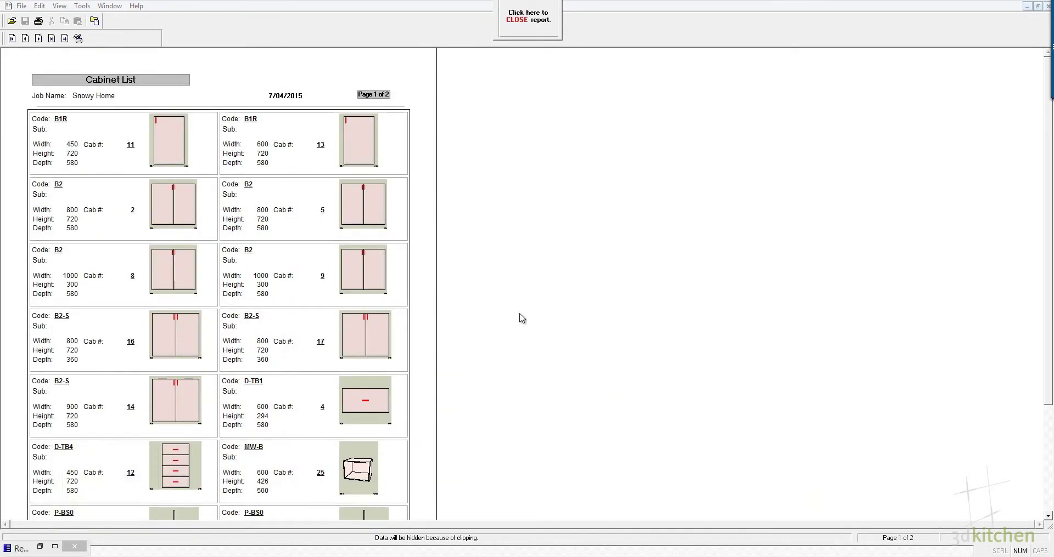
left_click(40, 38)
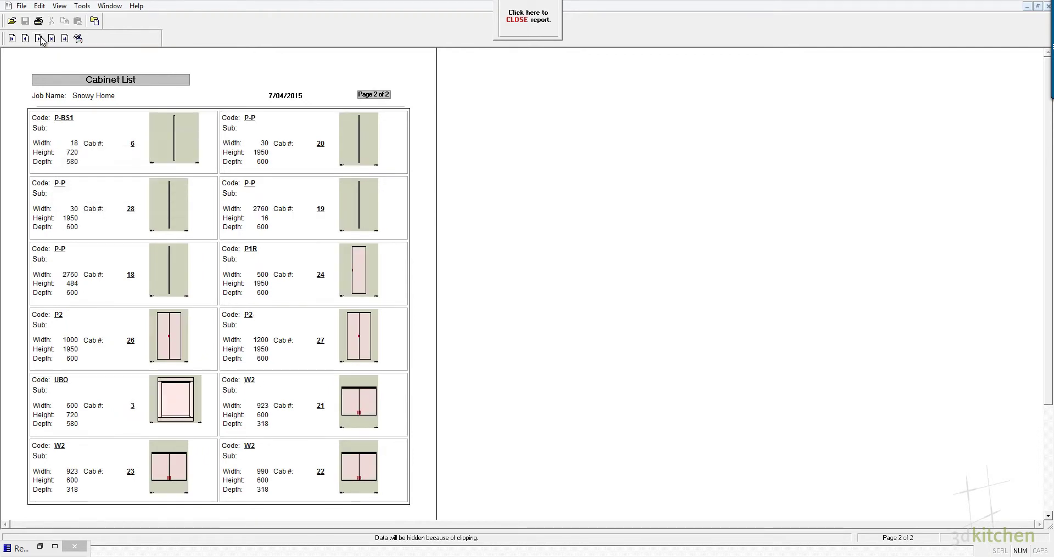
left_click(540, 22)
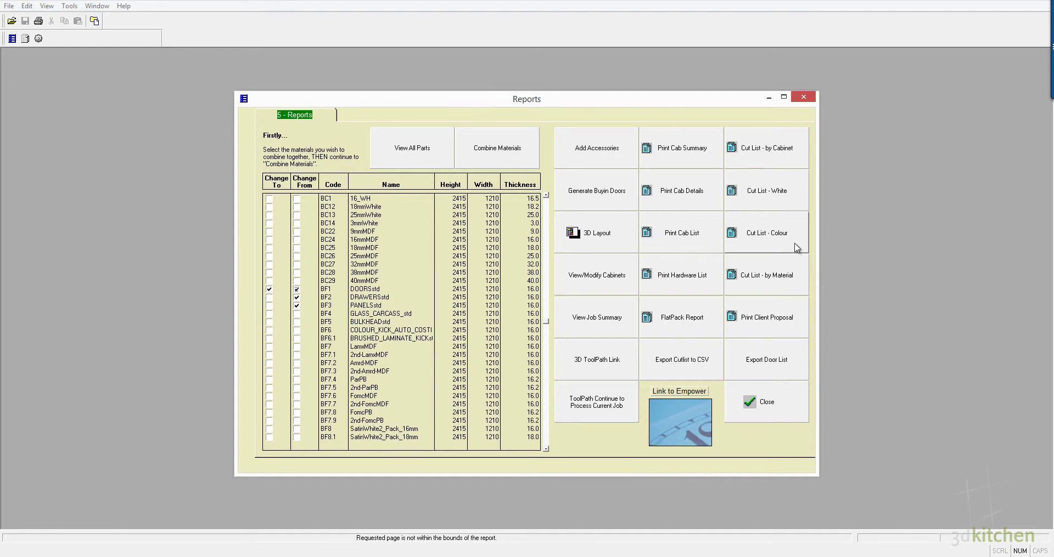
left_click(790, 203)
left_click(511, 303)
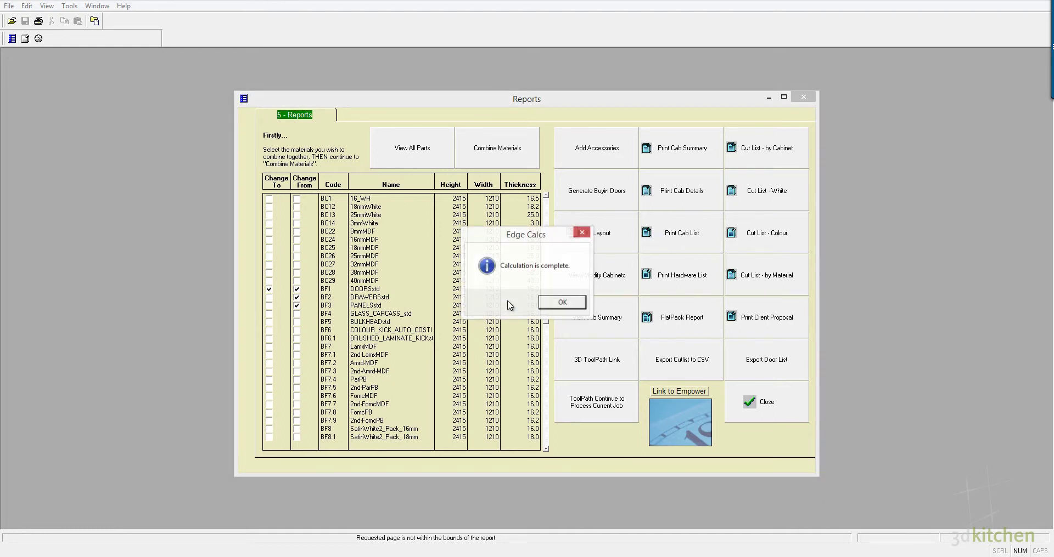
left_click(559, 303)
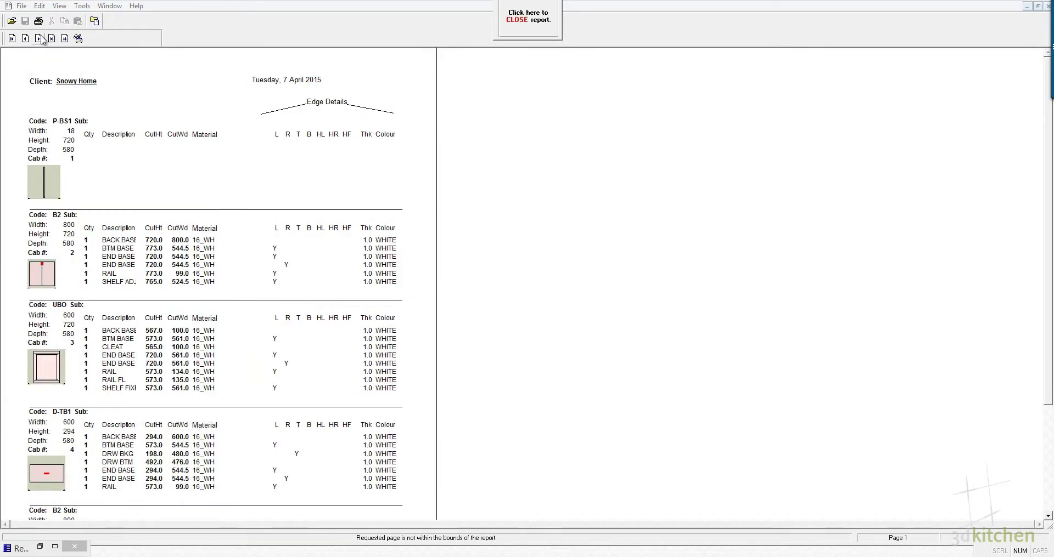
left_click(42, 39)
left_click(38, 39)
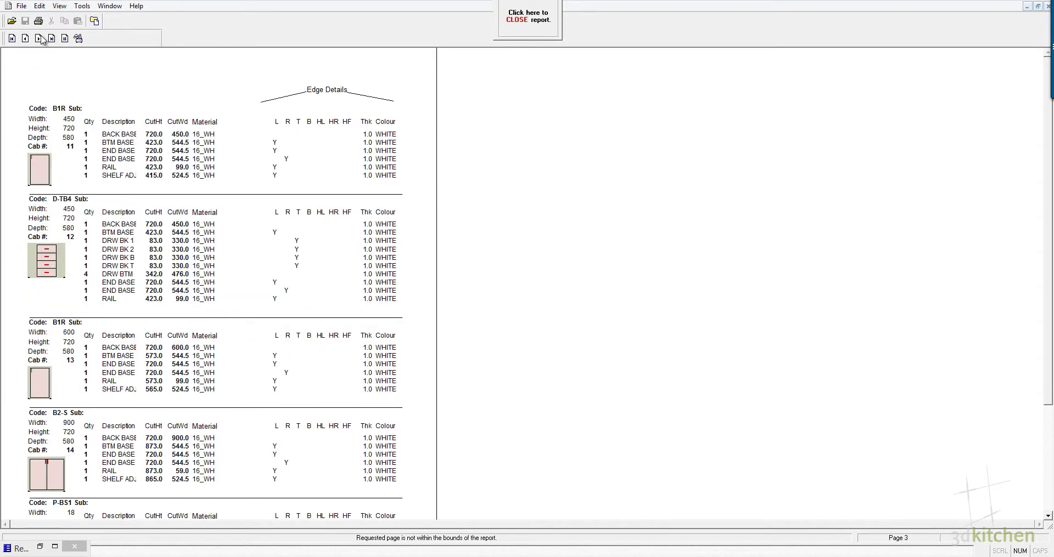
left_click(39, 38)
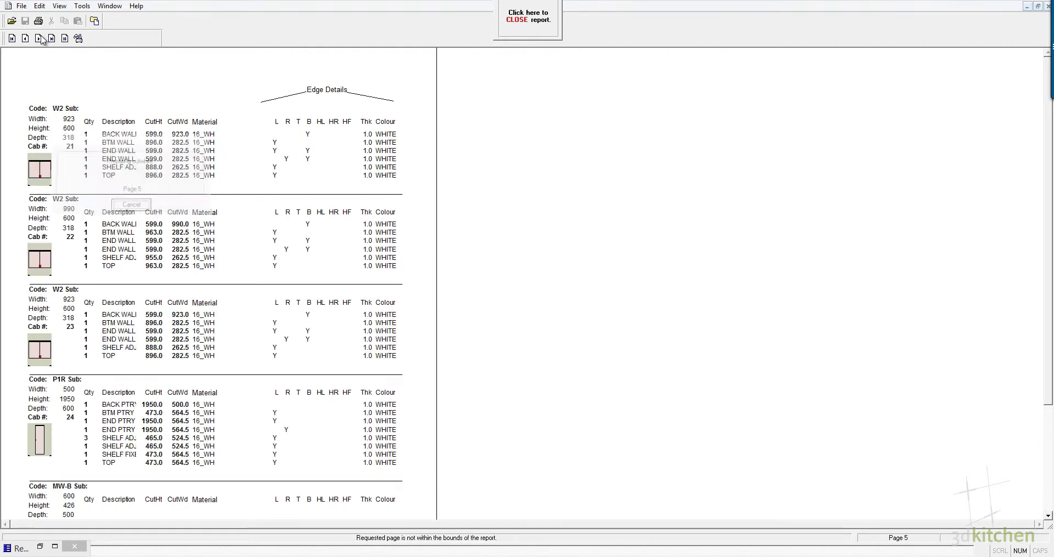
left_click(525, 24)
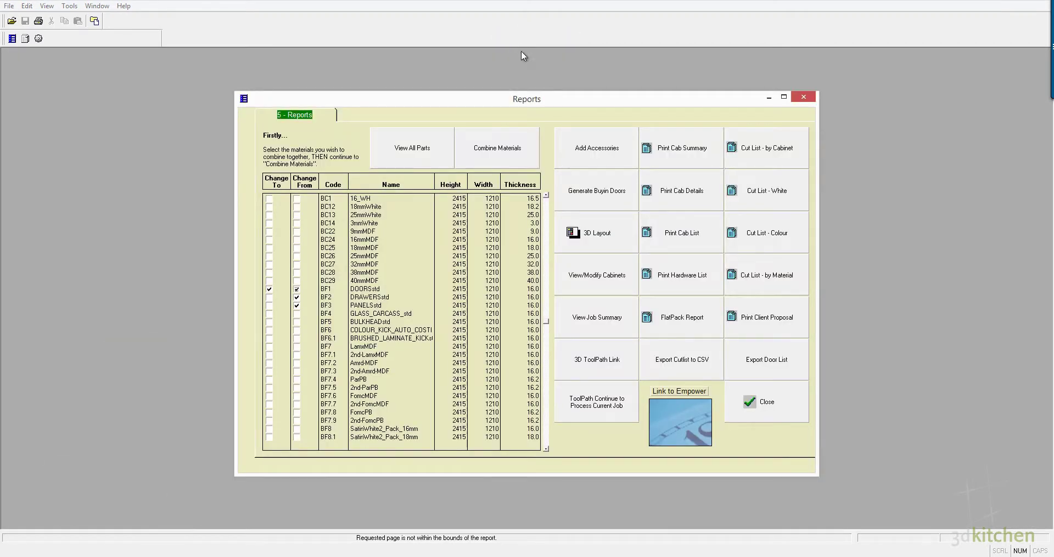
Add one BENCH1 benchtop accessory at a cost of 2500, giving $3,125 retail
left_click(579, 142)
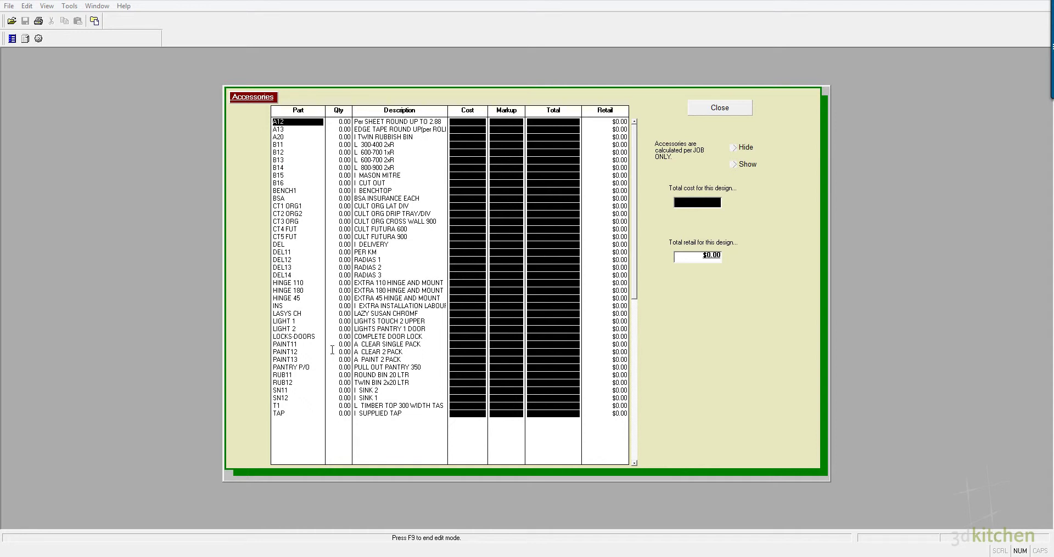
left_click(348, 190)
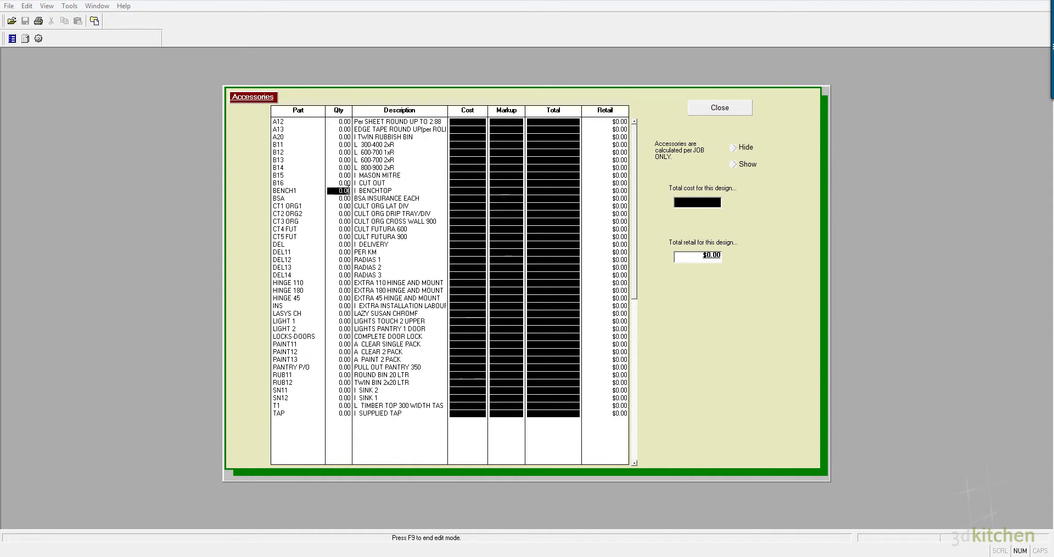
type("1")
key("Tab")
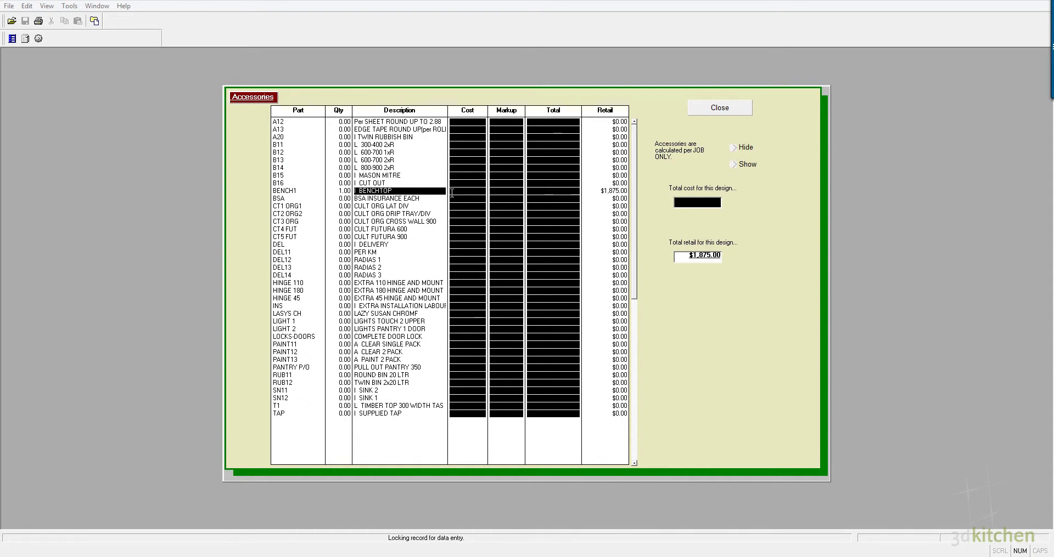
left_click(733, 164)
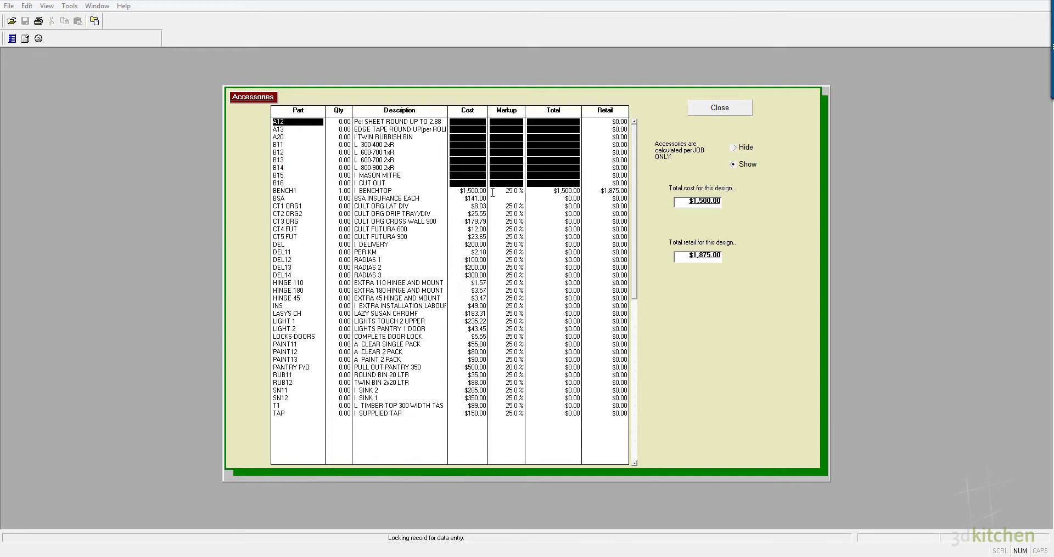
left_click(469, 191)
type("2500")
key("Tab")
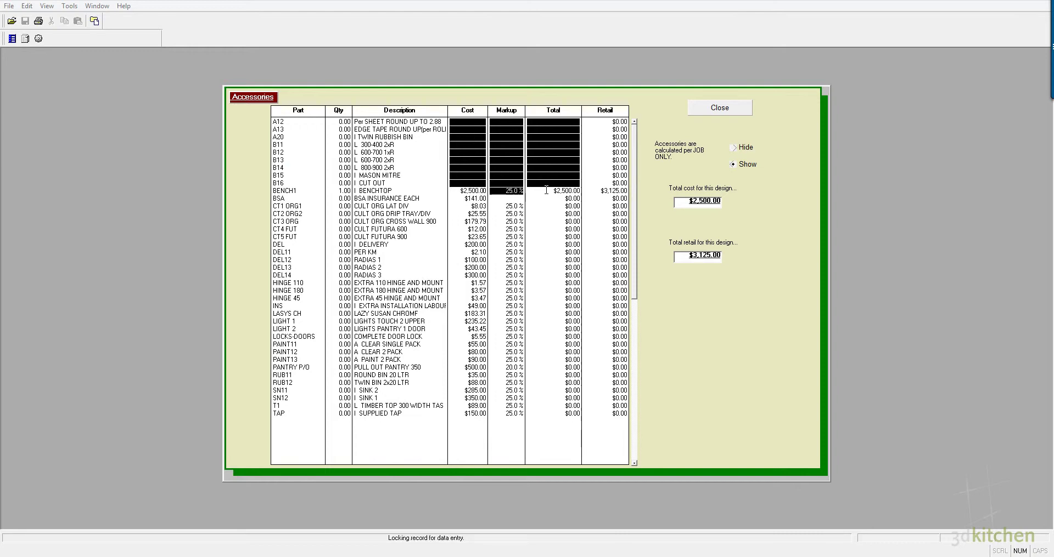
left_click(743, 109)
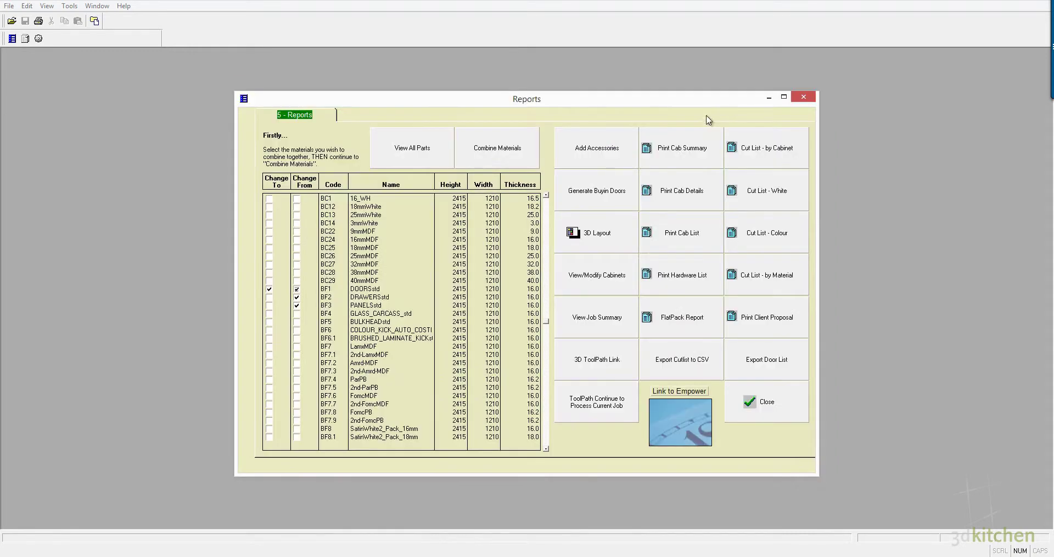
left_click(583, 314)
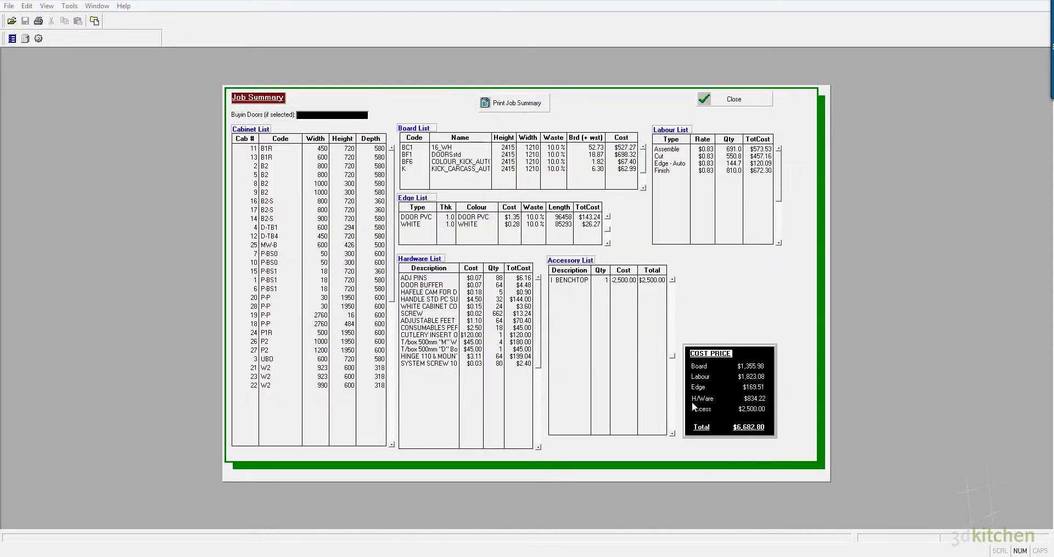
left_click(732, 95)
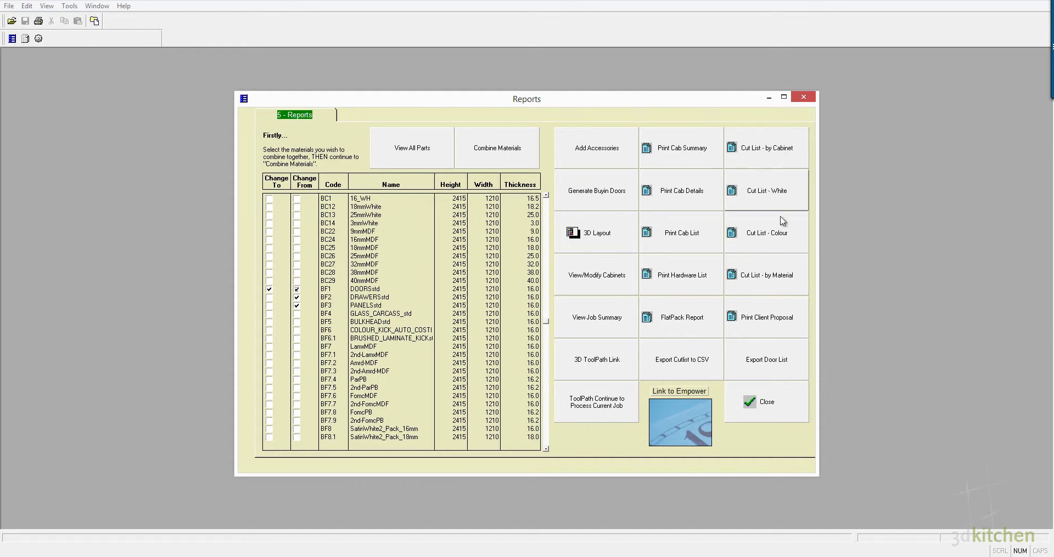
Launch 3DLayout and import 3dkitchen.txt as new project Snowy, bringing in 168 lines
left_click(612, 243)
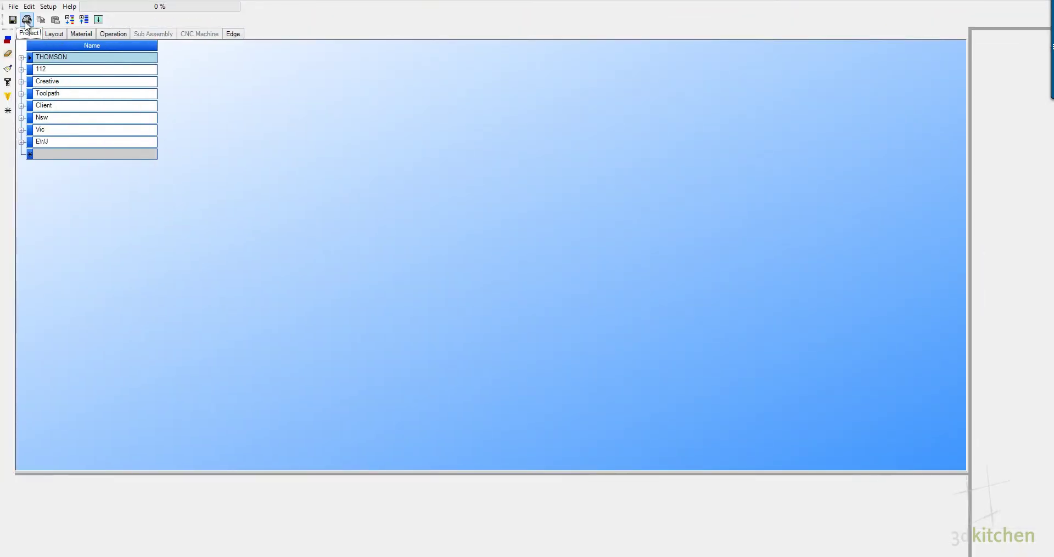
left_click(13, 7)
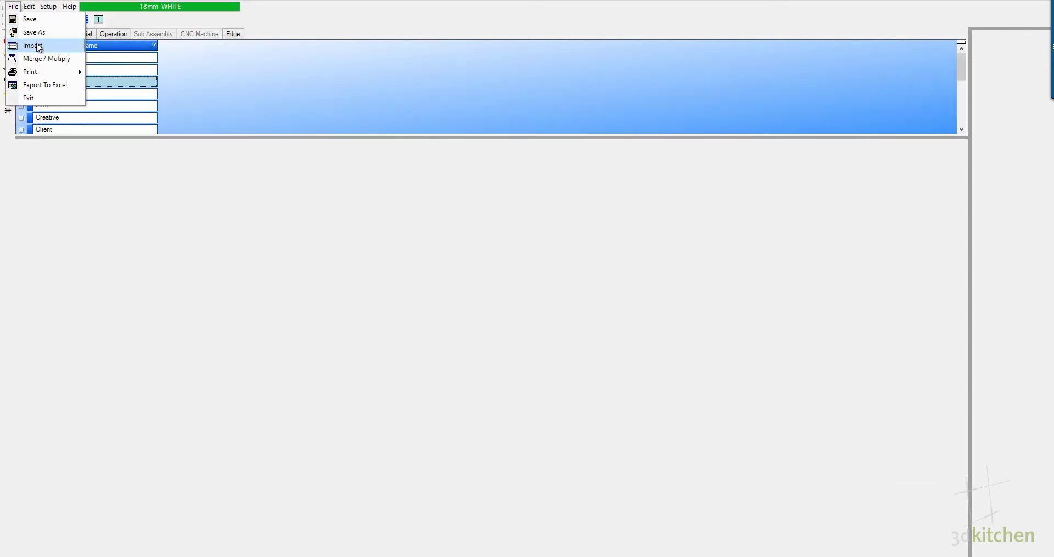
left_click(33, 45)
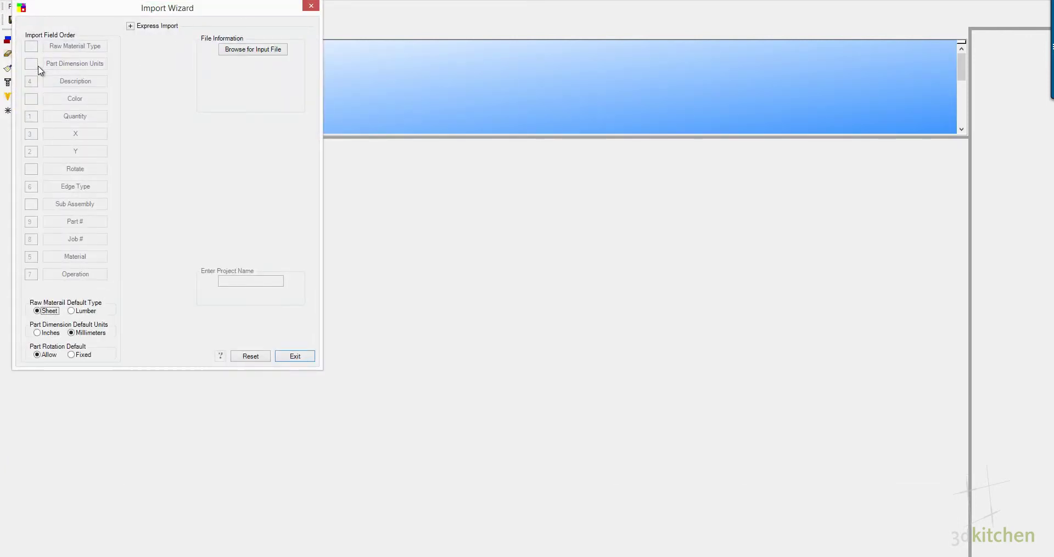
left_click(242, 50)
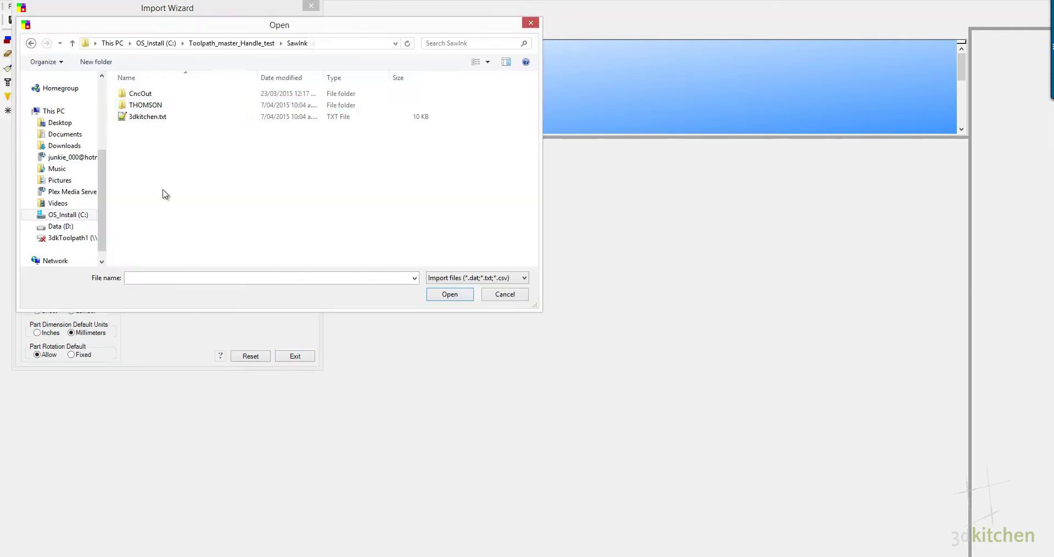
double_click(181, 117)
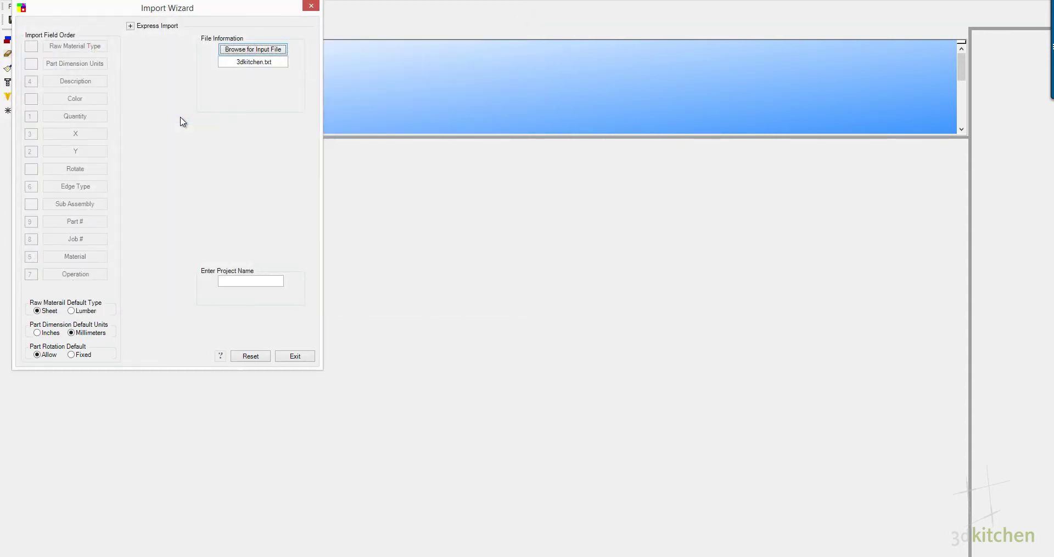
left_click(241, 281)
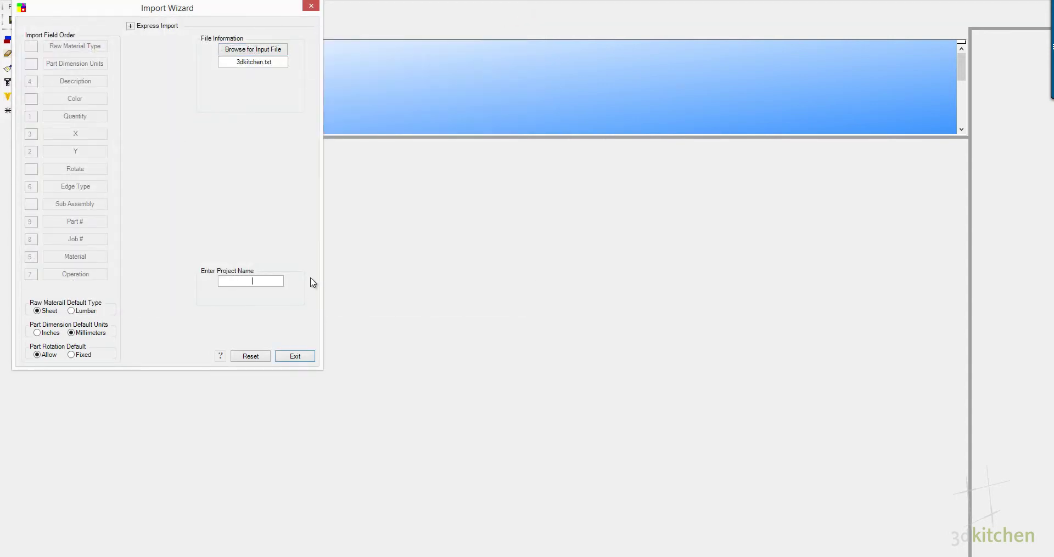
type("Snowy")
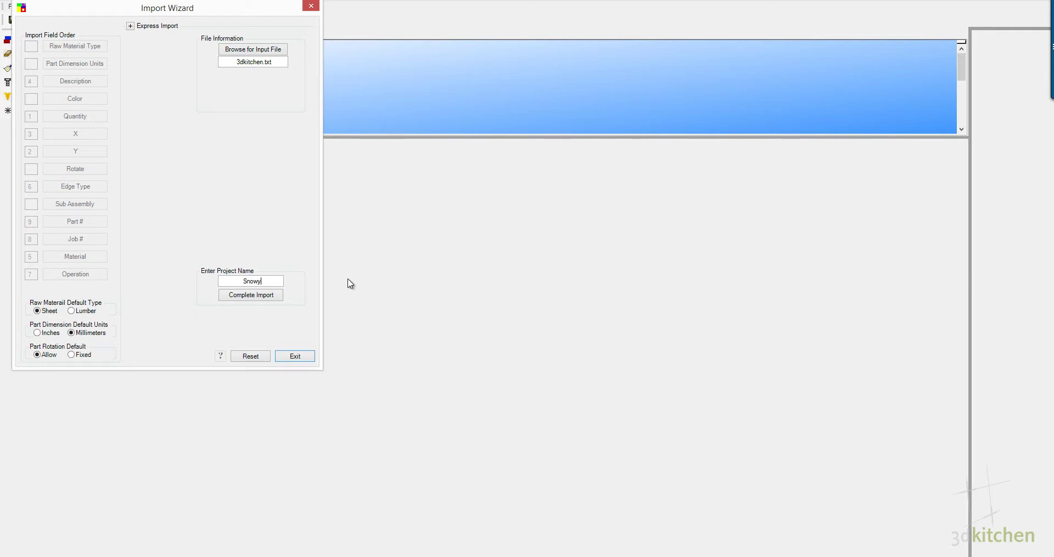
left_click(281, 298)
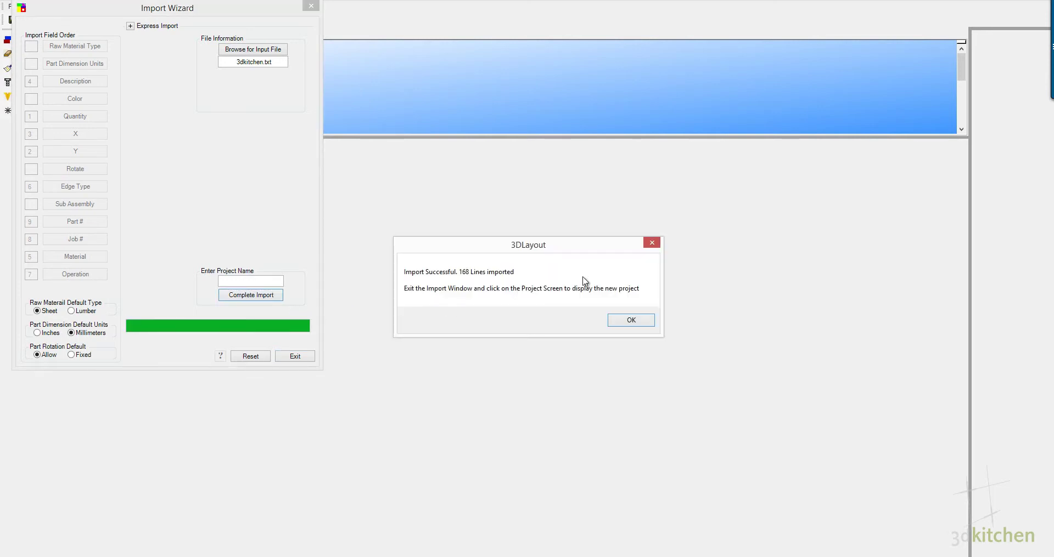
left_click(627, 321)
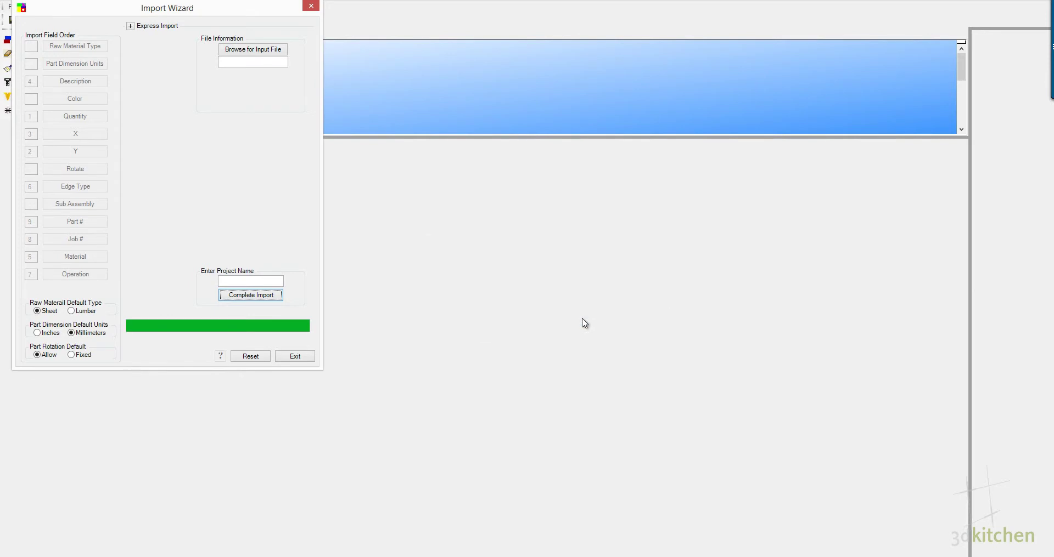
Leave the Import Wizard, expand the Snowy project and open its Layout view
left_click(294, 356)
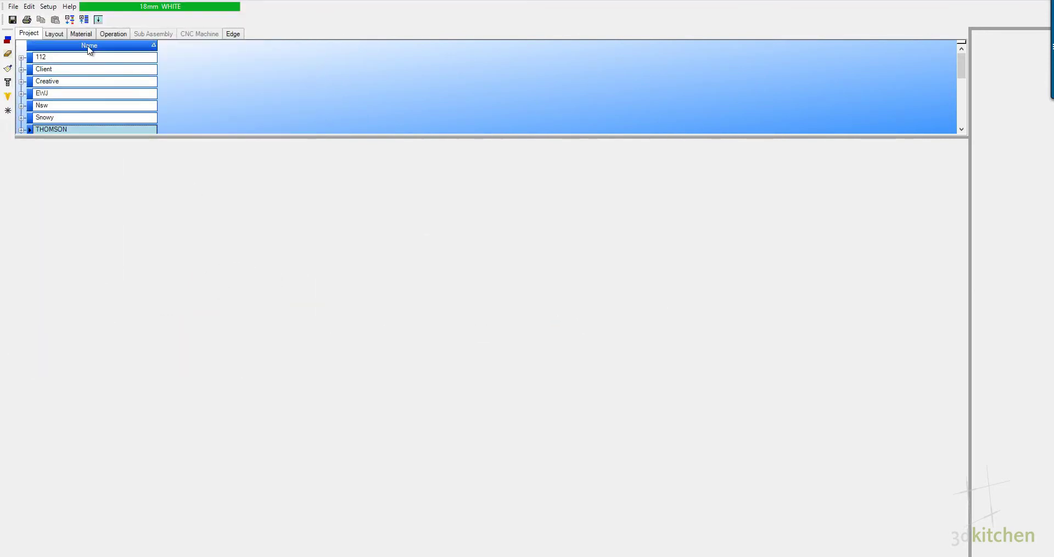
left_click(55, 94)
left_click(22, 94)
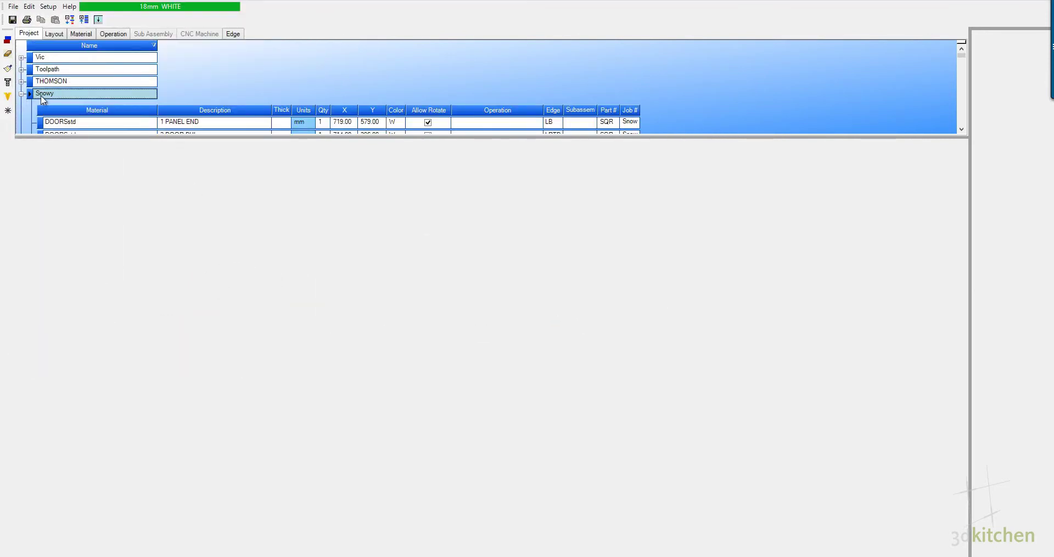
left_click(21, 94)
left_click(53, 34)
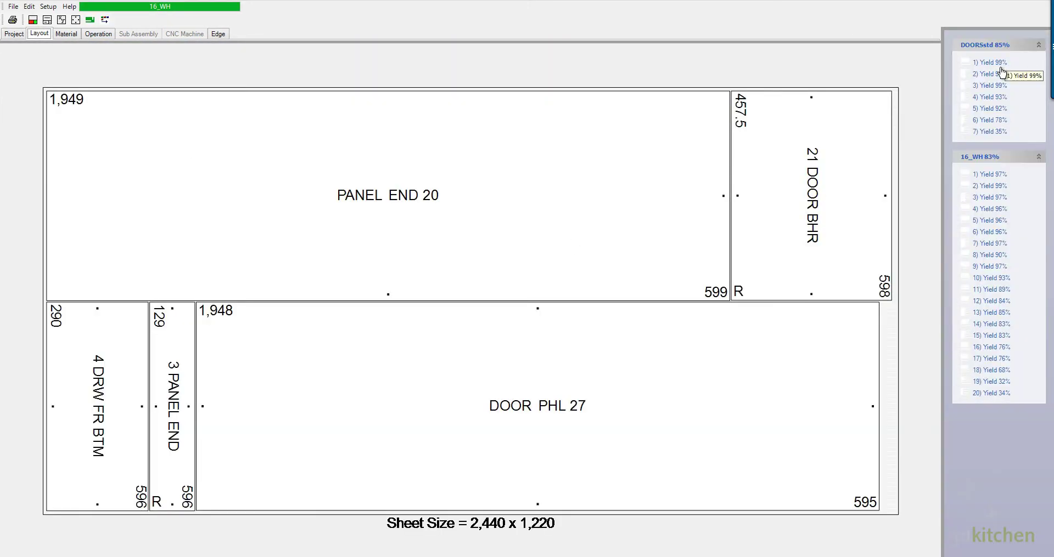
Step through the 16_WH sheet layouts, including the BACK WALL 22 sheet (20 sheets, 83% yield)
left_click(988, 186)
left_click(988, 197)
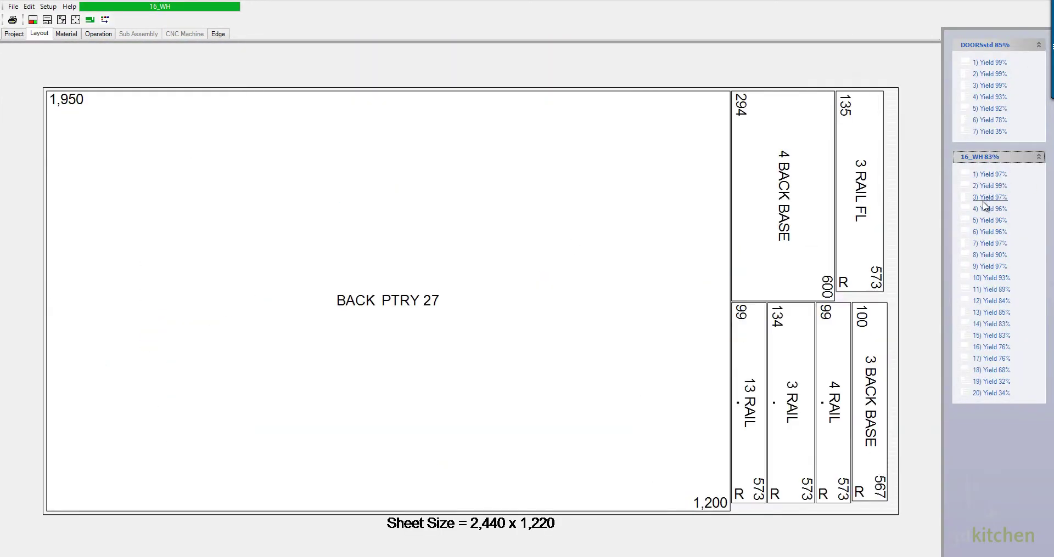
left_click(986, 210)
left_click(986, 212)
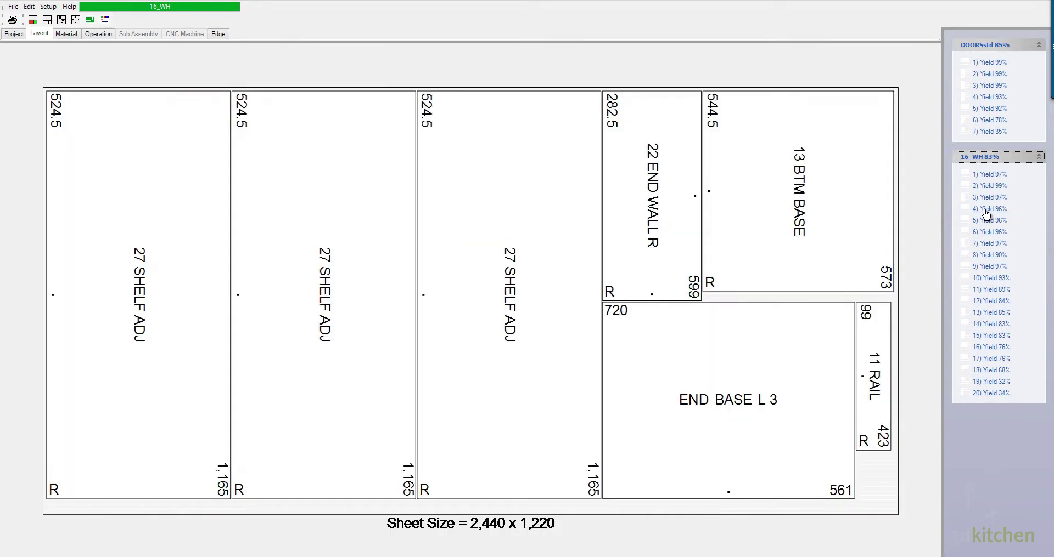
left_click(986, 222)
left_click(988, 231)
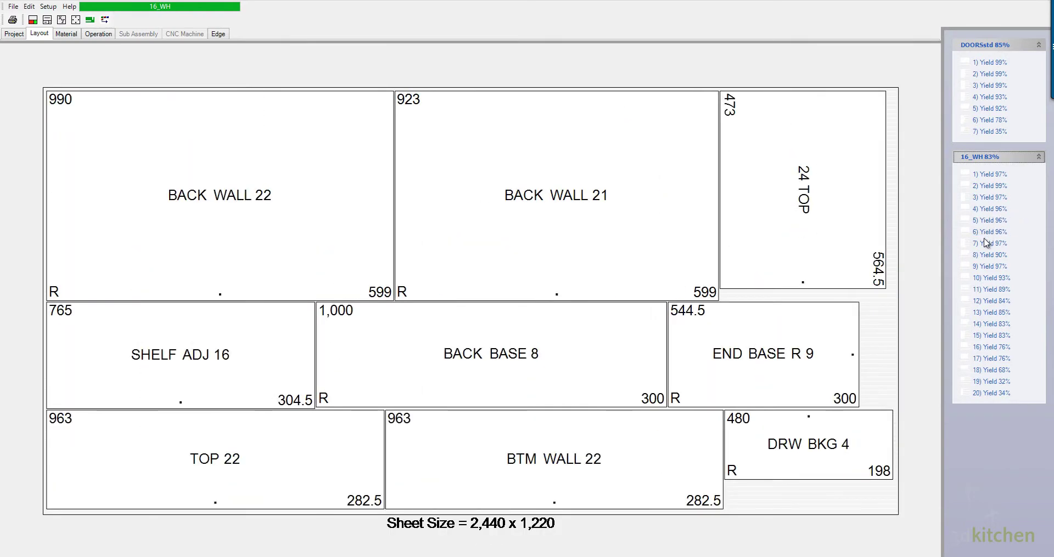
left_click(987, 243)
left_click(986, 259)
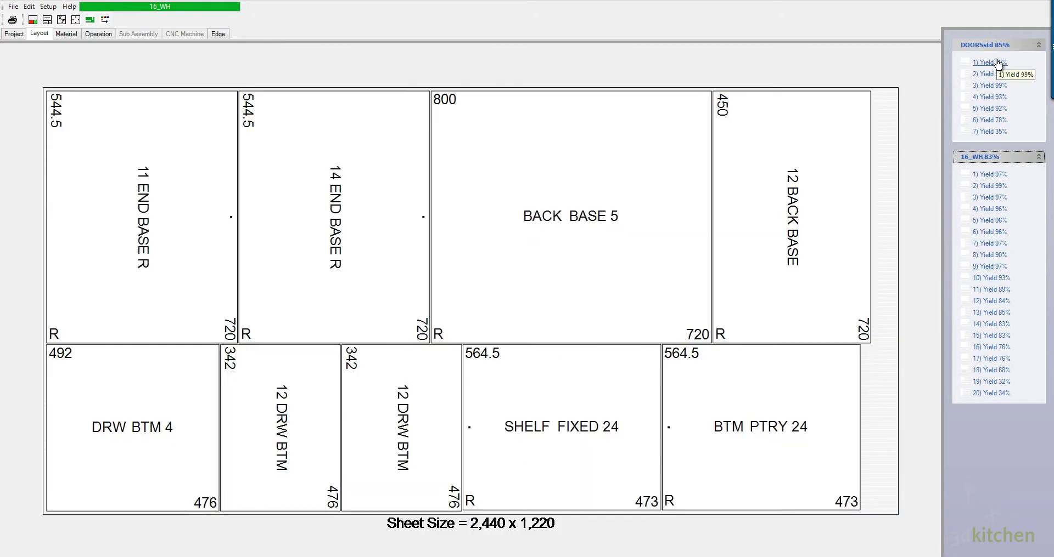
Step through the DOORSstd sheet layouts, including the DOOR BHR/BHL sheet (7 sheets, 85% yield)
left_click(997, 63)
left_click(995, 74)
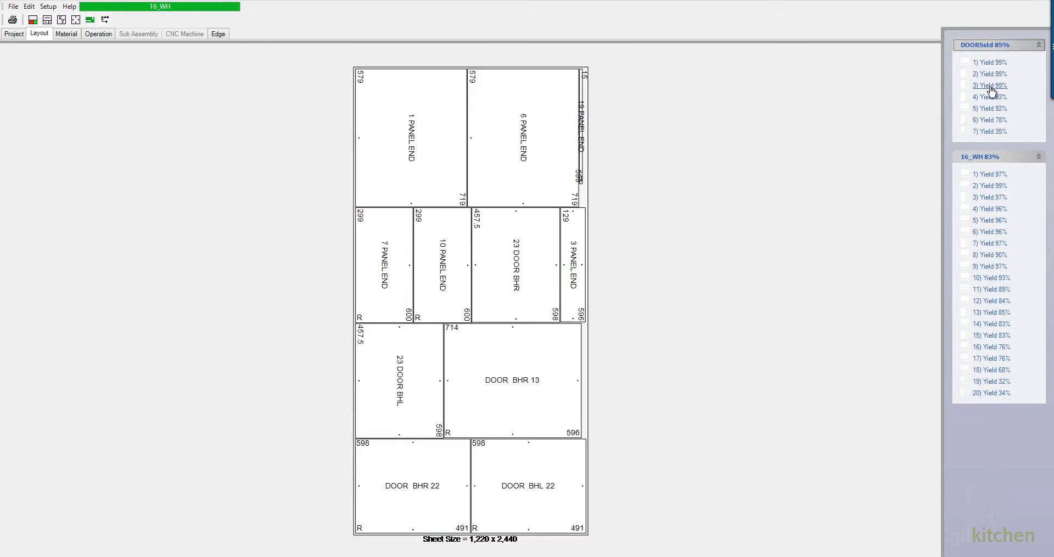
left_click(991, 87)
left_click(998, 110)
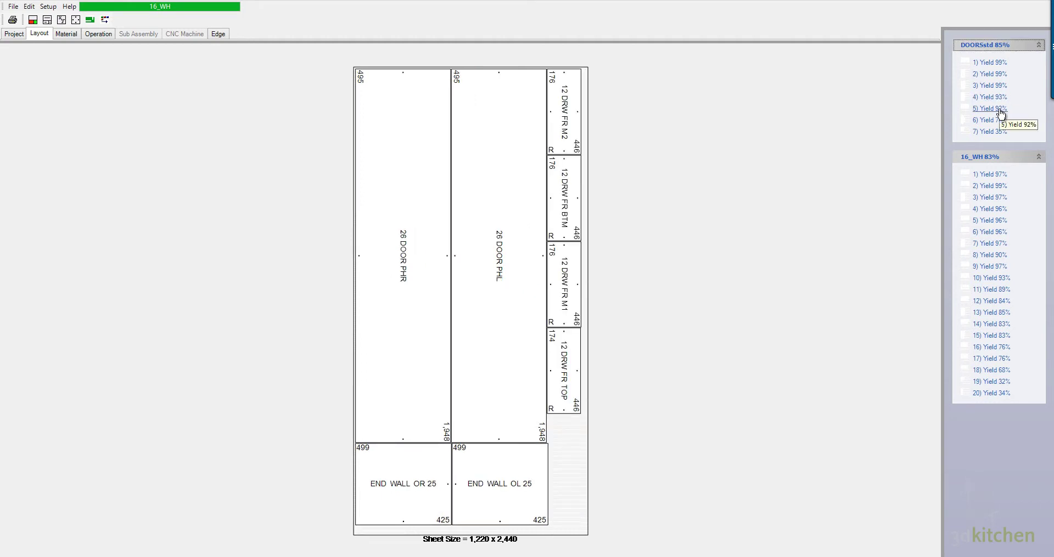
left_click(1000, 112)
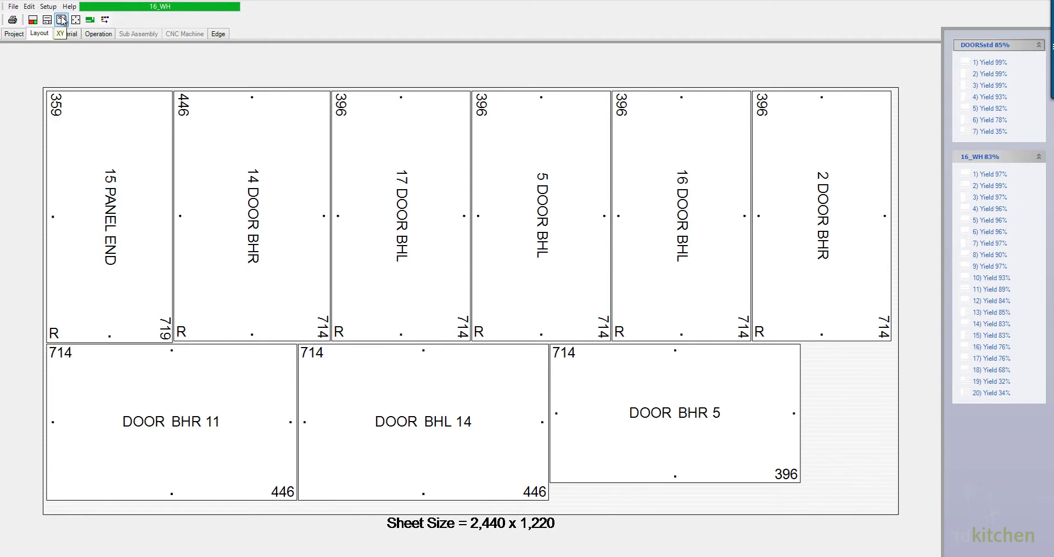
left_click(71, 34)
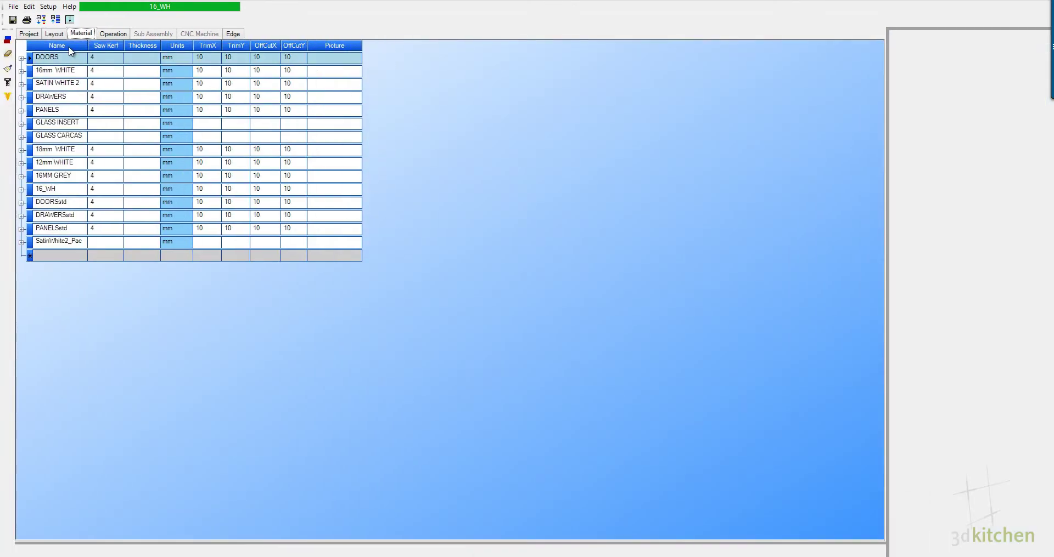
left_click(111, 34)
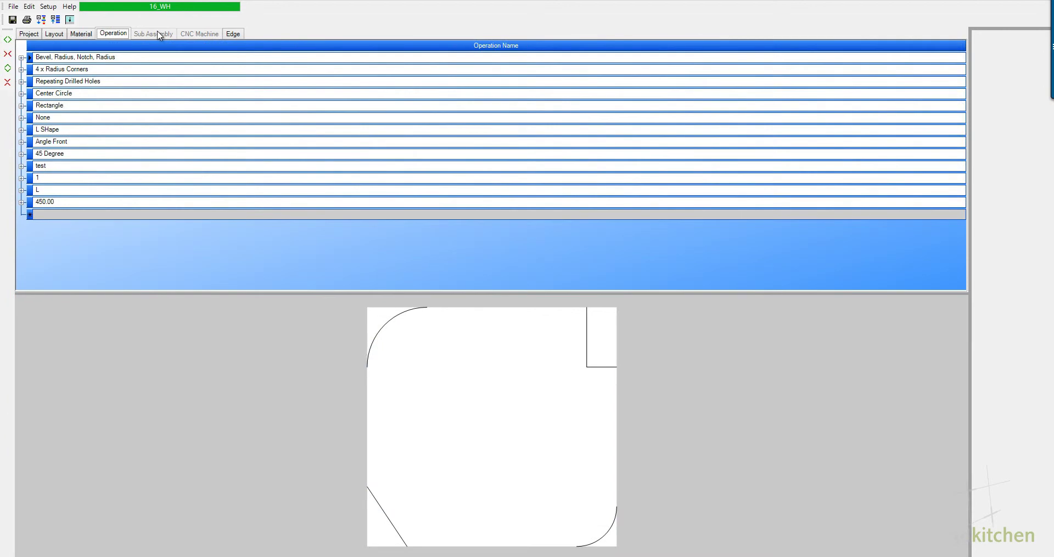
left_click(232, 34)
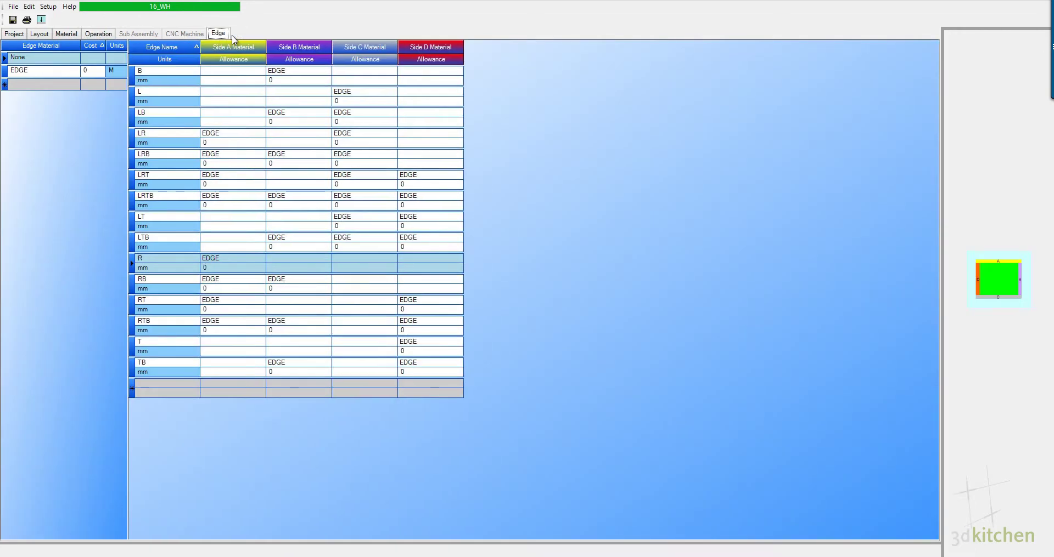
left_click(39, 33)
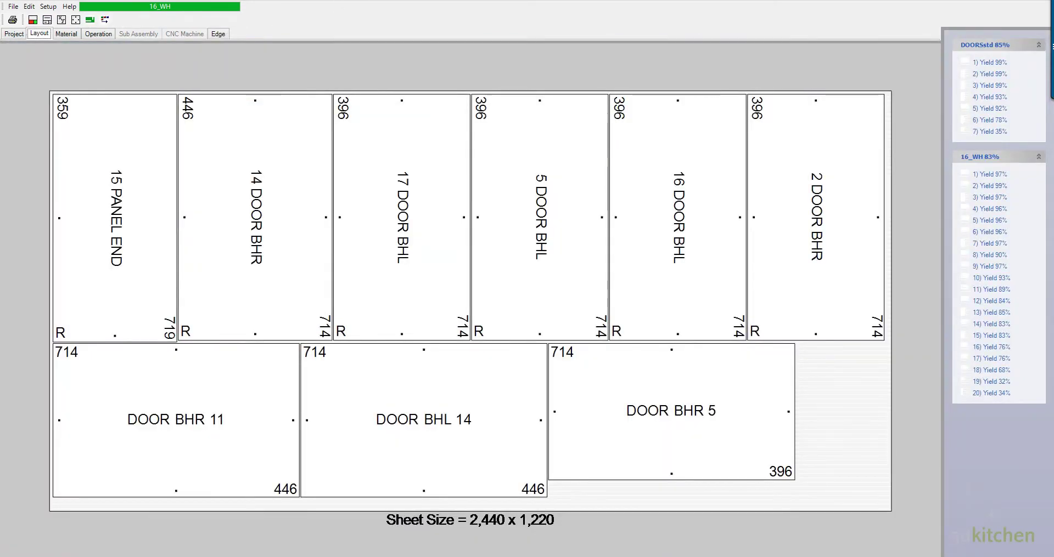
Exit 3DLayout via File and close the Reports window, back to the Snowy Home main menu
left_click(13, 6)
left_click(27, 85)
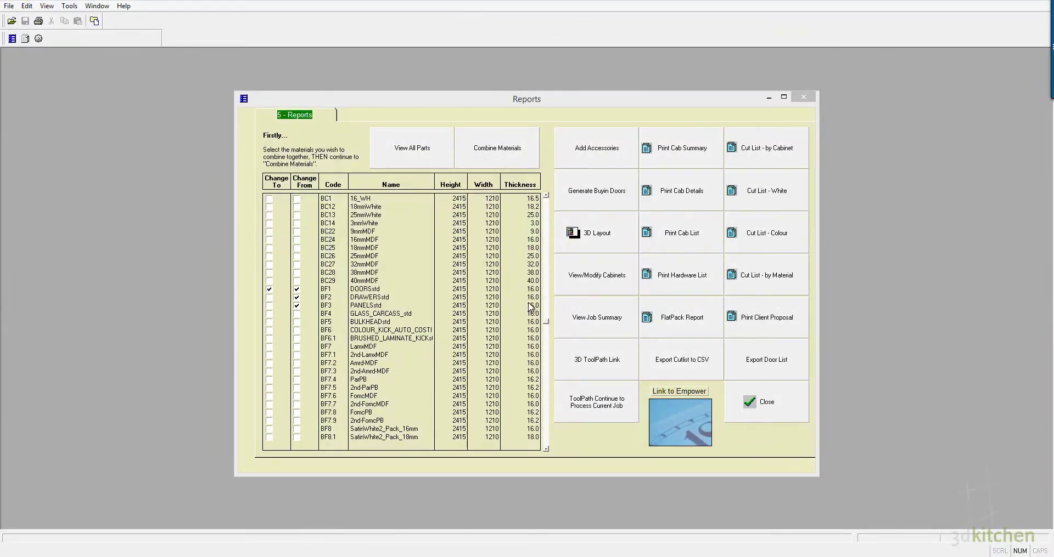
left_click(771, 414)
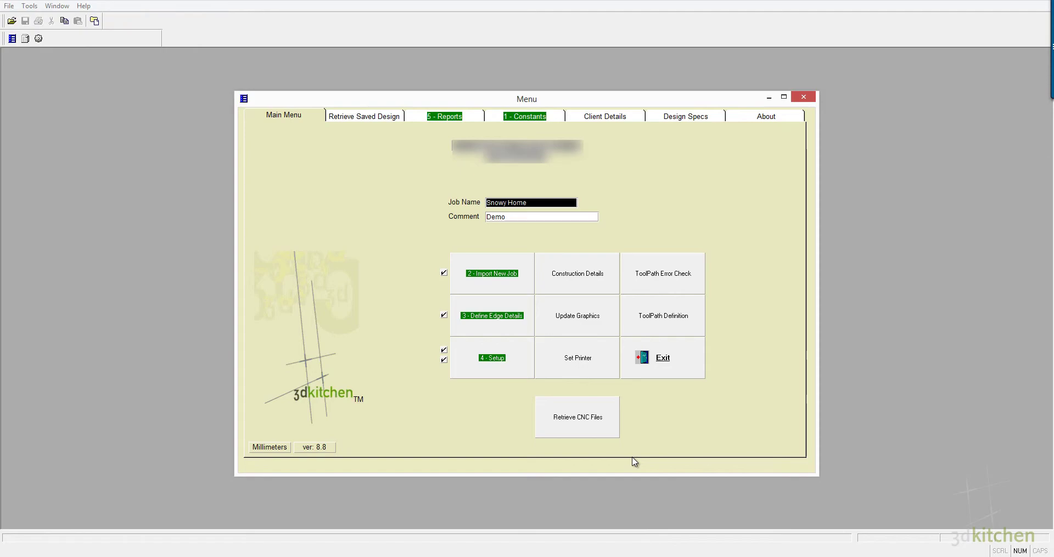
Leave the menu, render a maximised 3D view and zoom in on the kitchen island and dining set
left_click(648, 358)
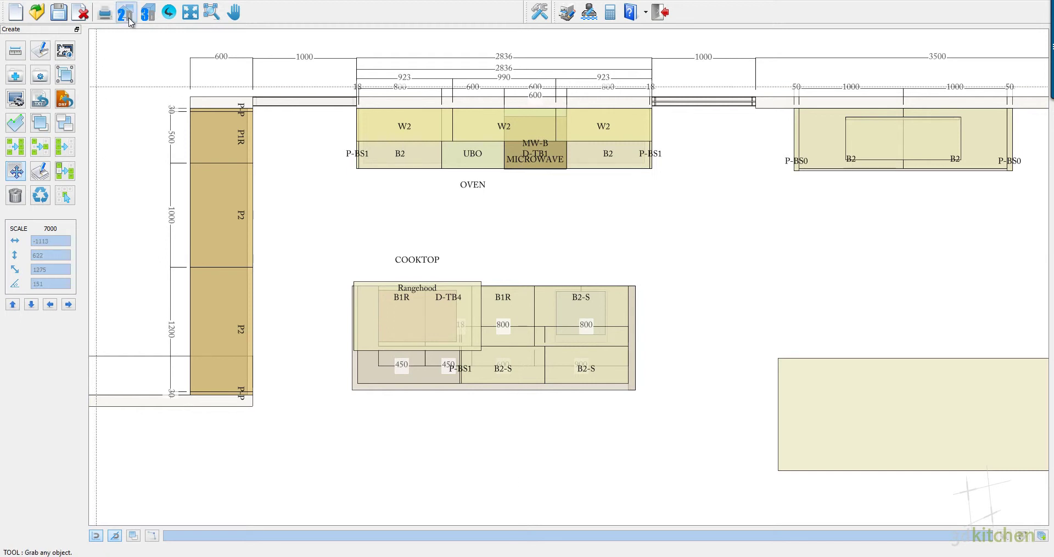
left_click(149, 14)
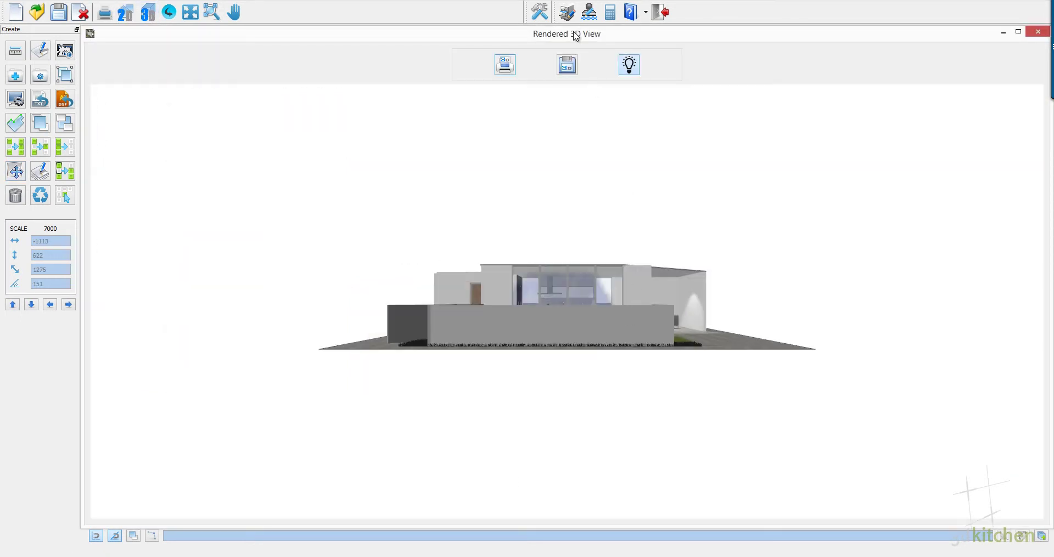
double_click(575, 34)
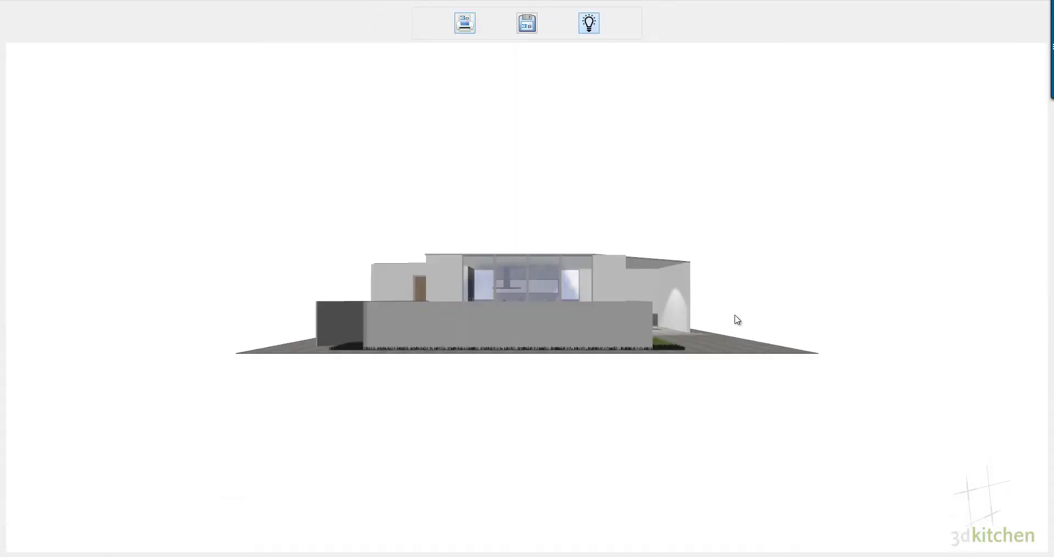
left_click_drag(736, 319, 631, 335)
scroll(598, 352, "up", 5)
scroll(598, 352, "up", 10)
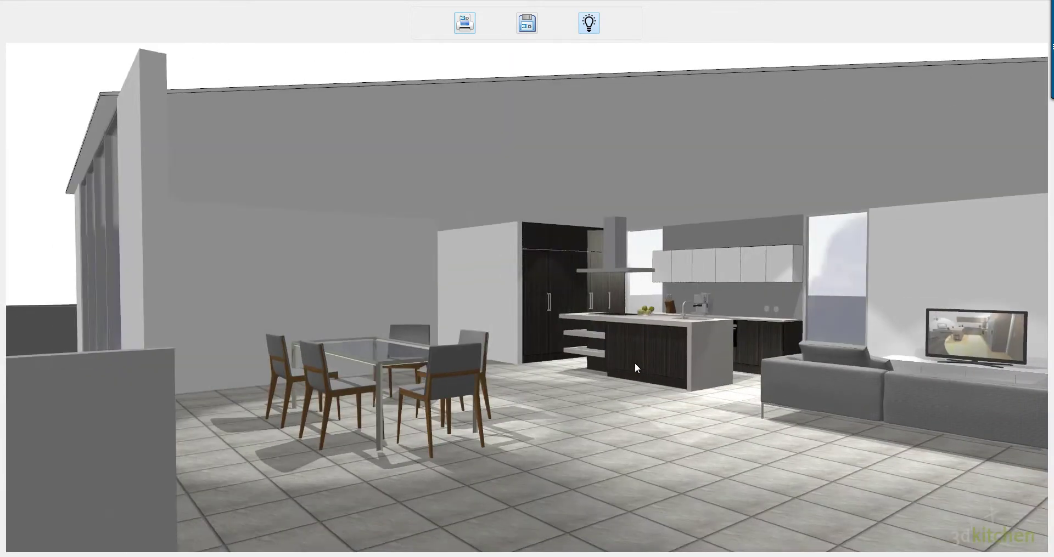